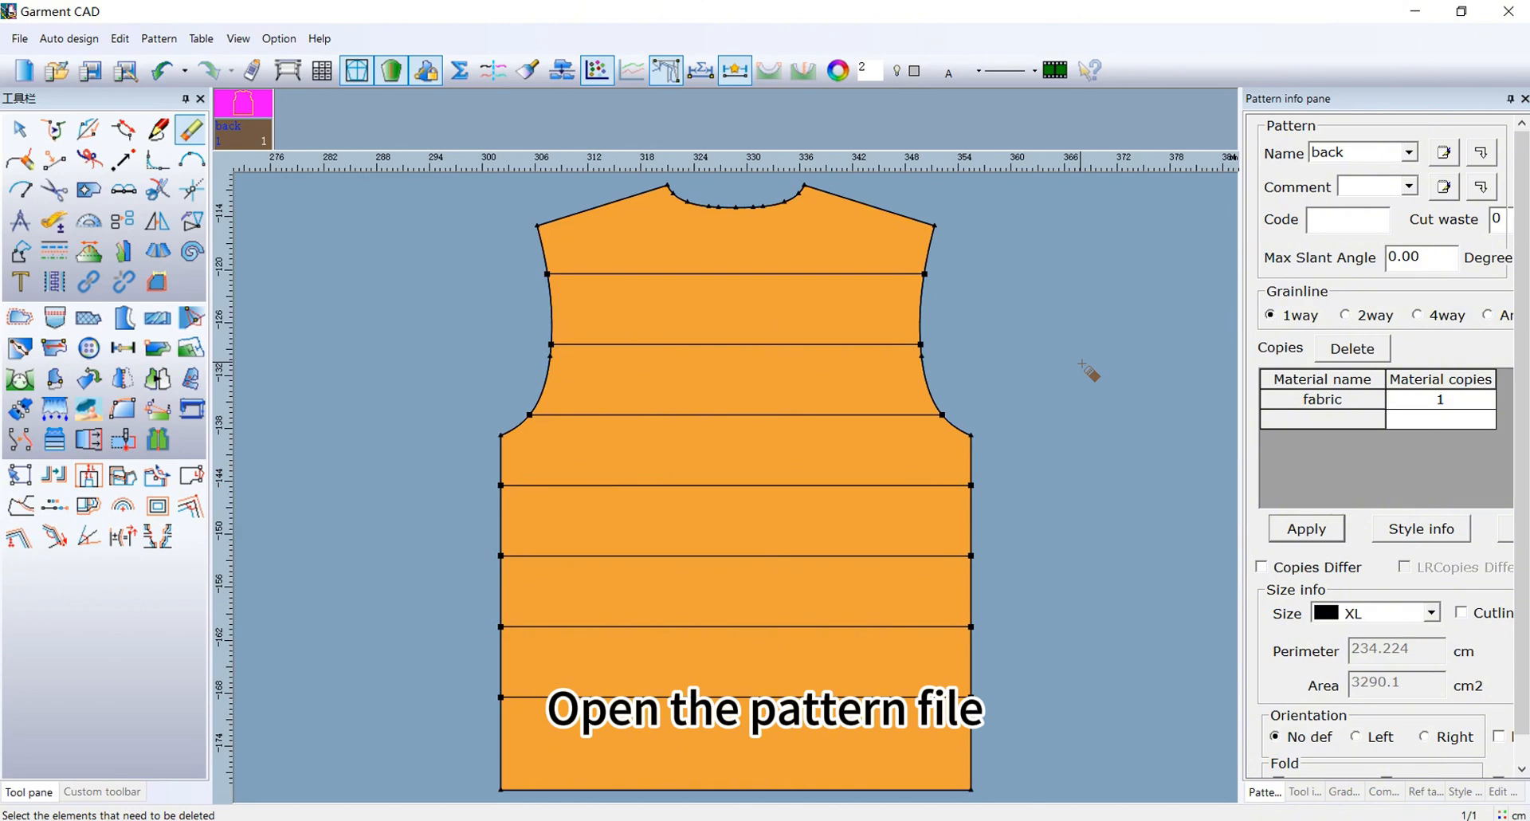
- Create sewing templates on all horizontal quilting lines of the back pattern with template width 0.7 and start and end blank lengths of 1
click(124, 439)
click(1276, 146)
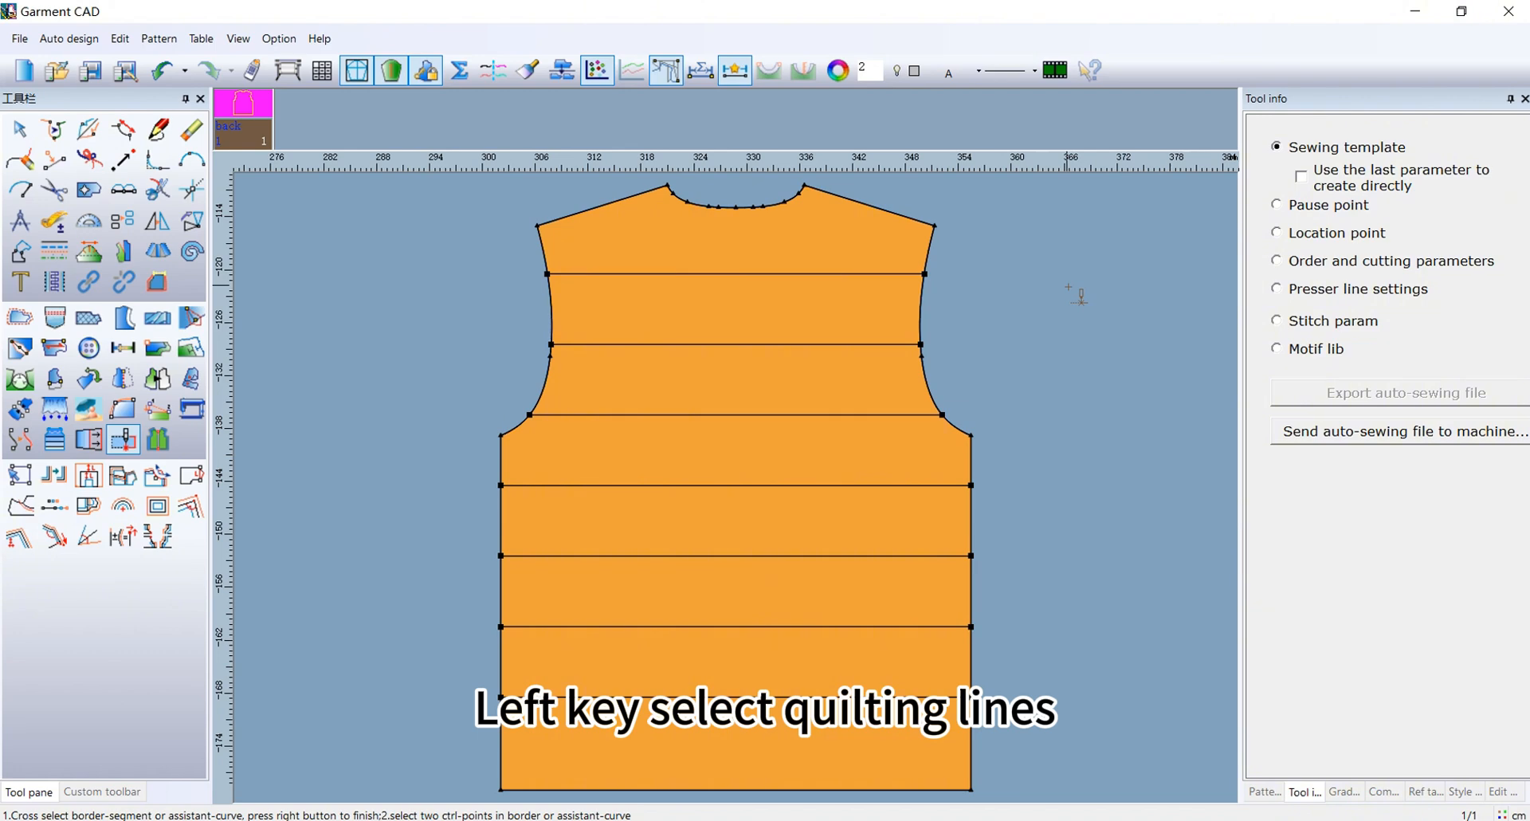
drag(844, 242, 785, 722)
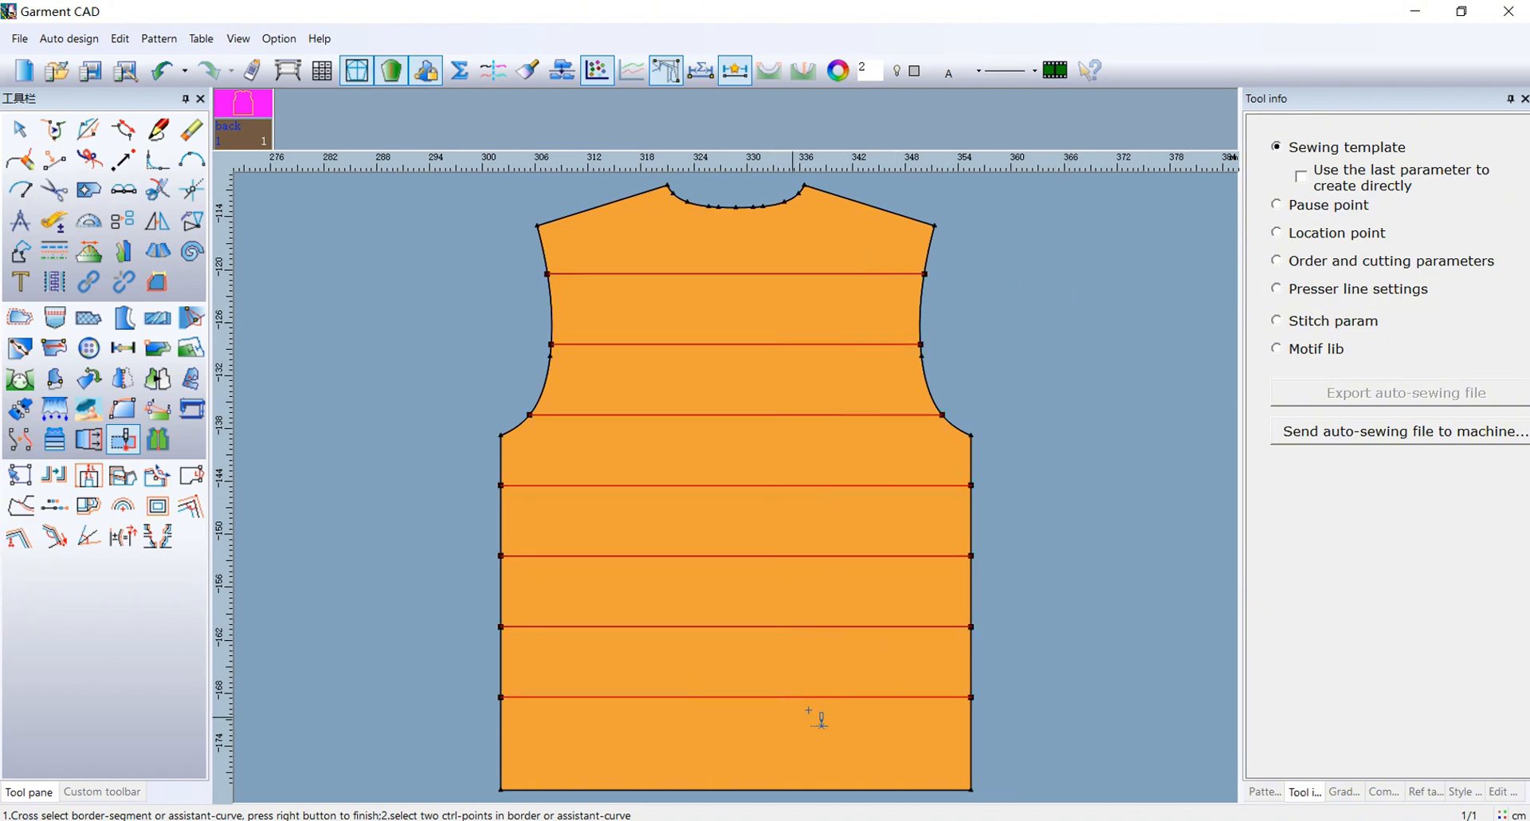
right_click(840, 663)
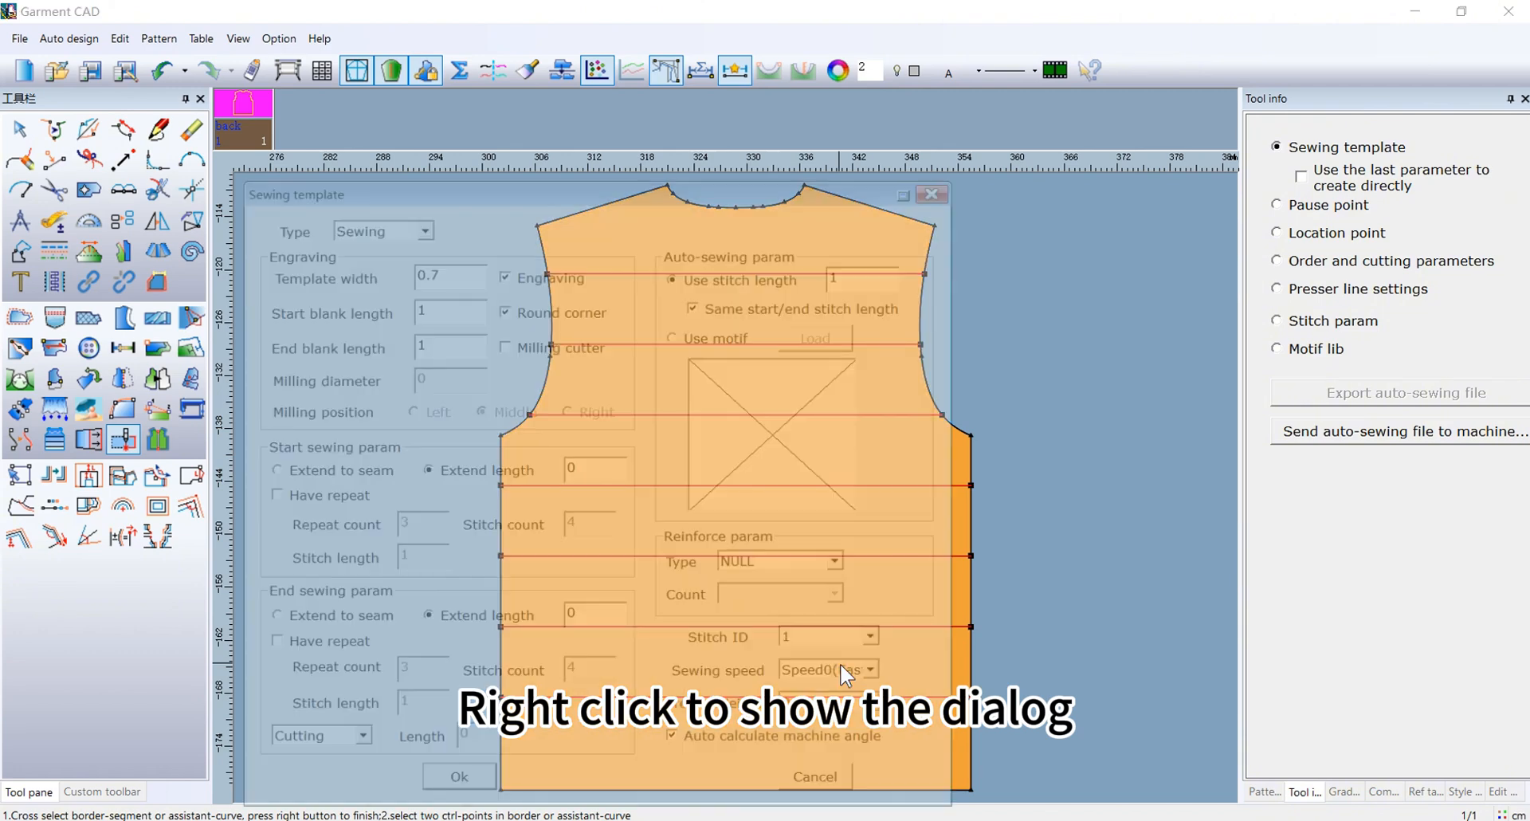
drag(765, 185, 935, 113)
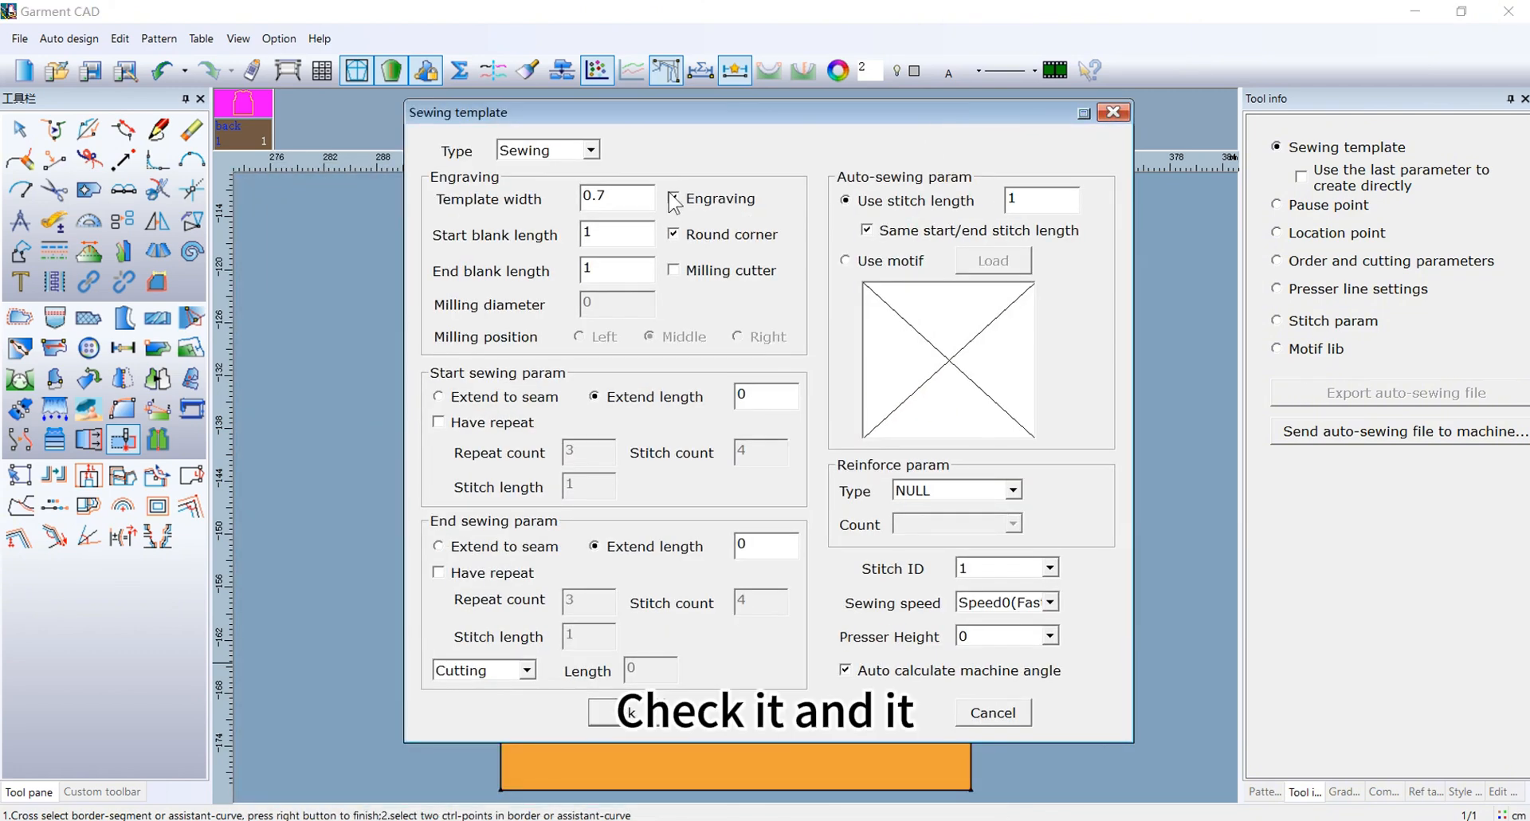
double_click(619, 198)
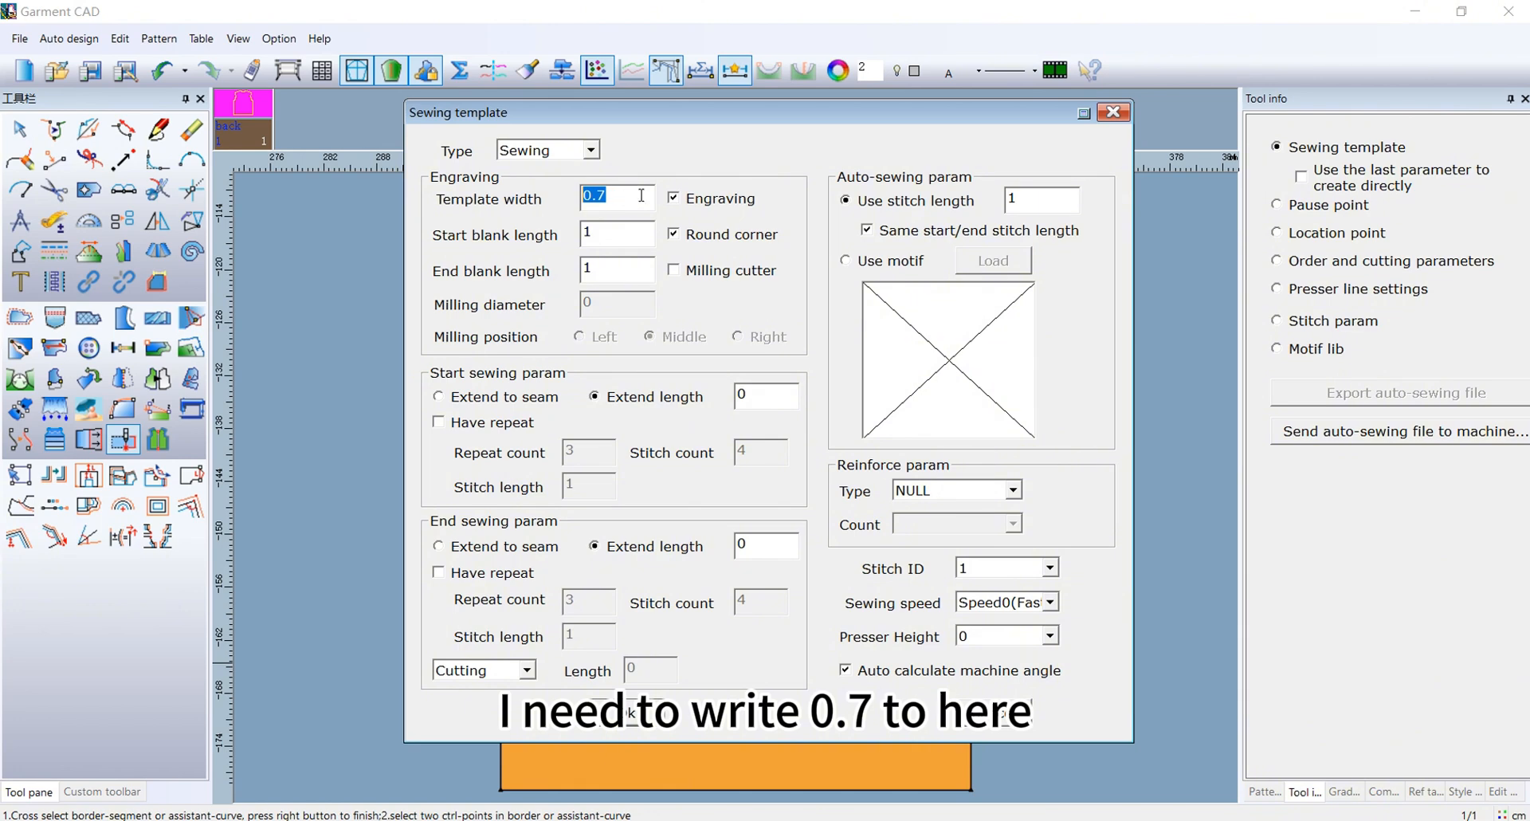
drag(628, 196, 560, 233)
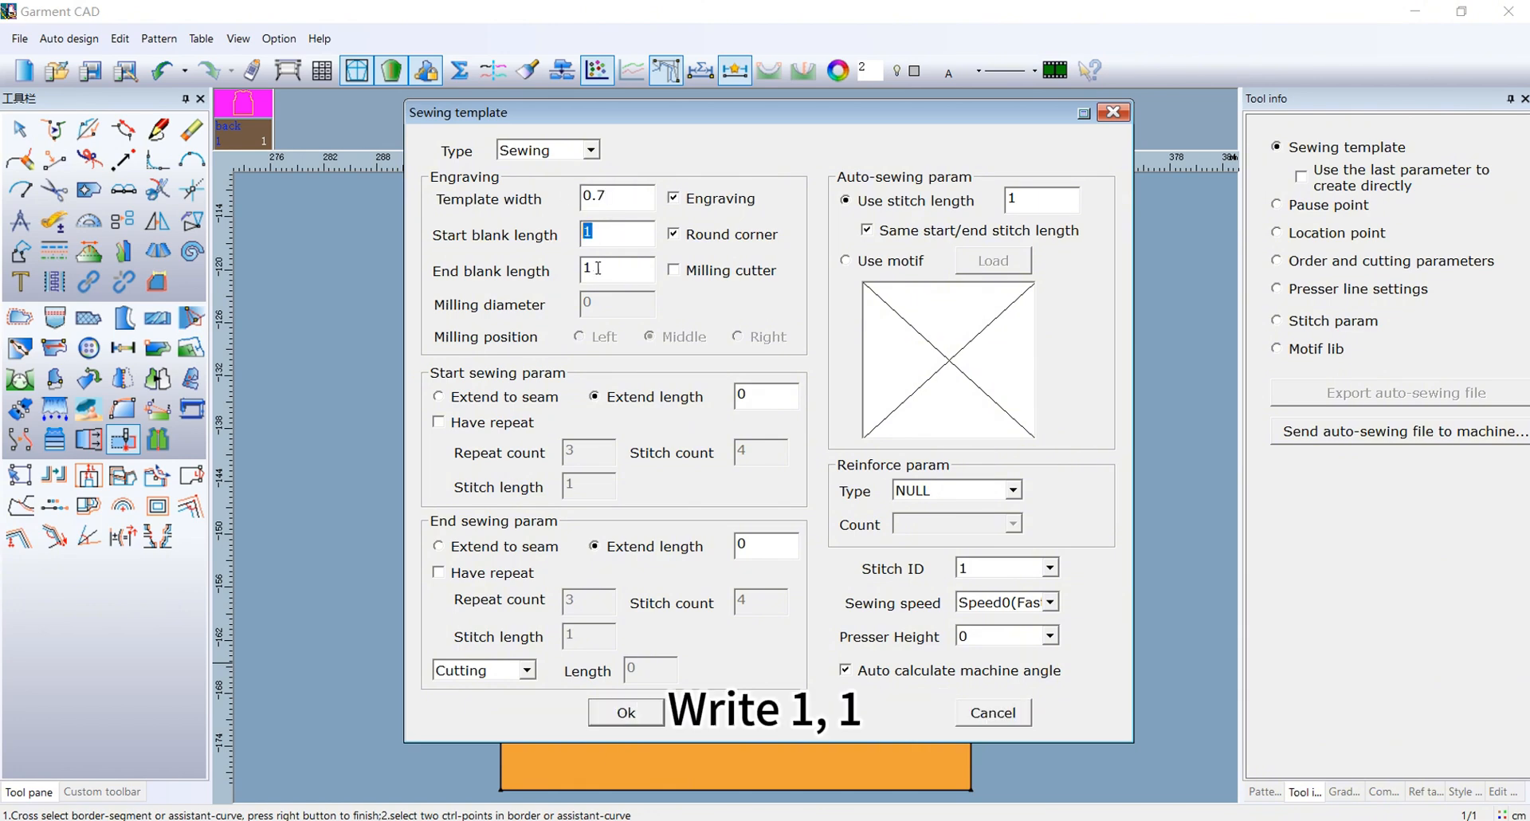
double_click(626, 271)
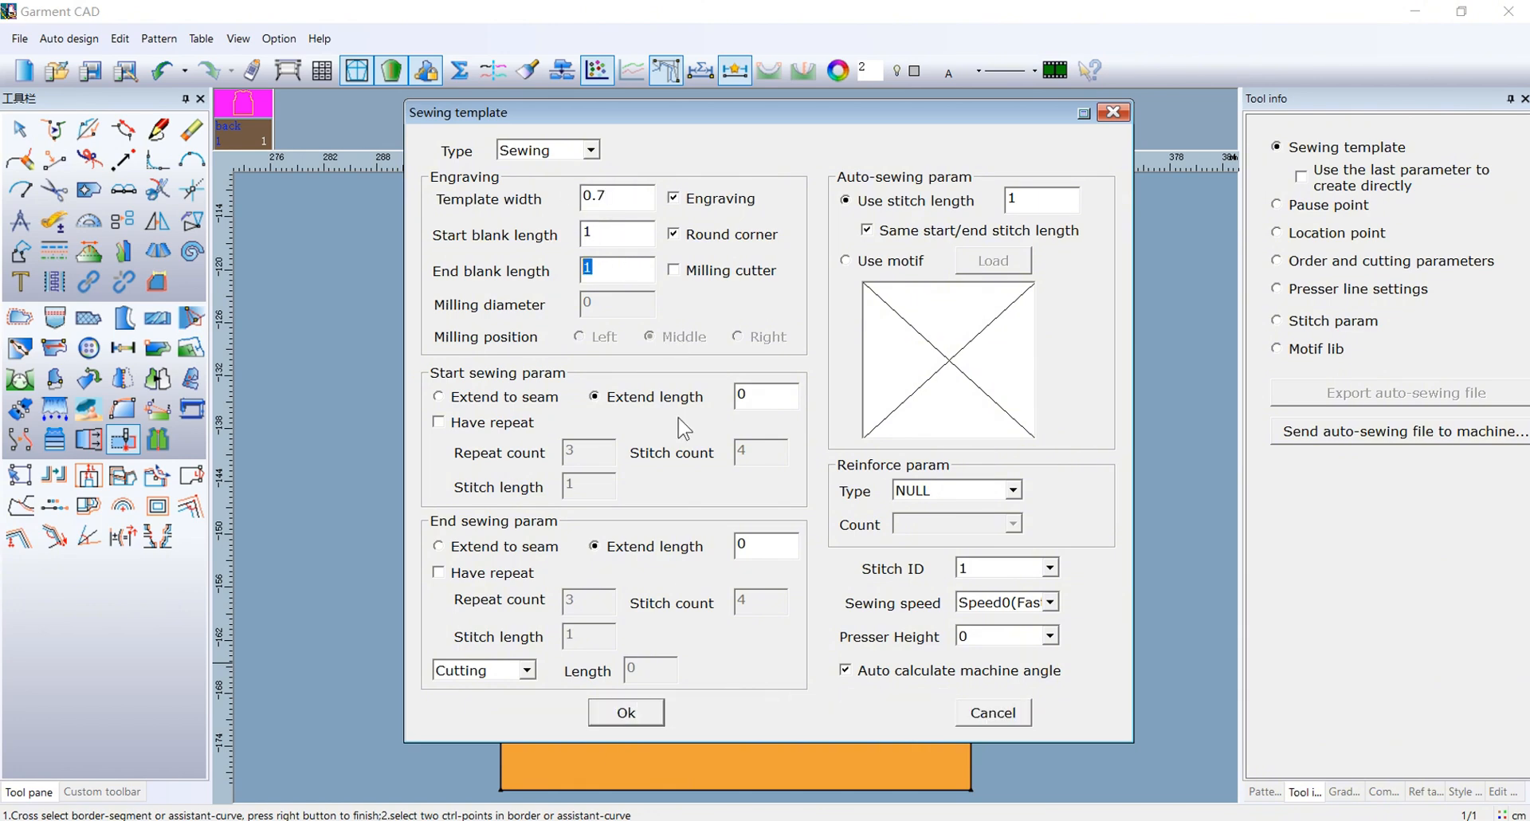
click(626, 712)
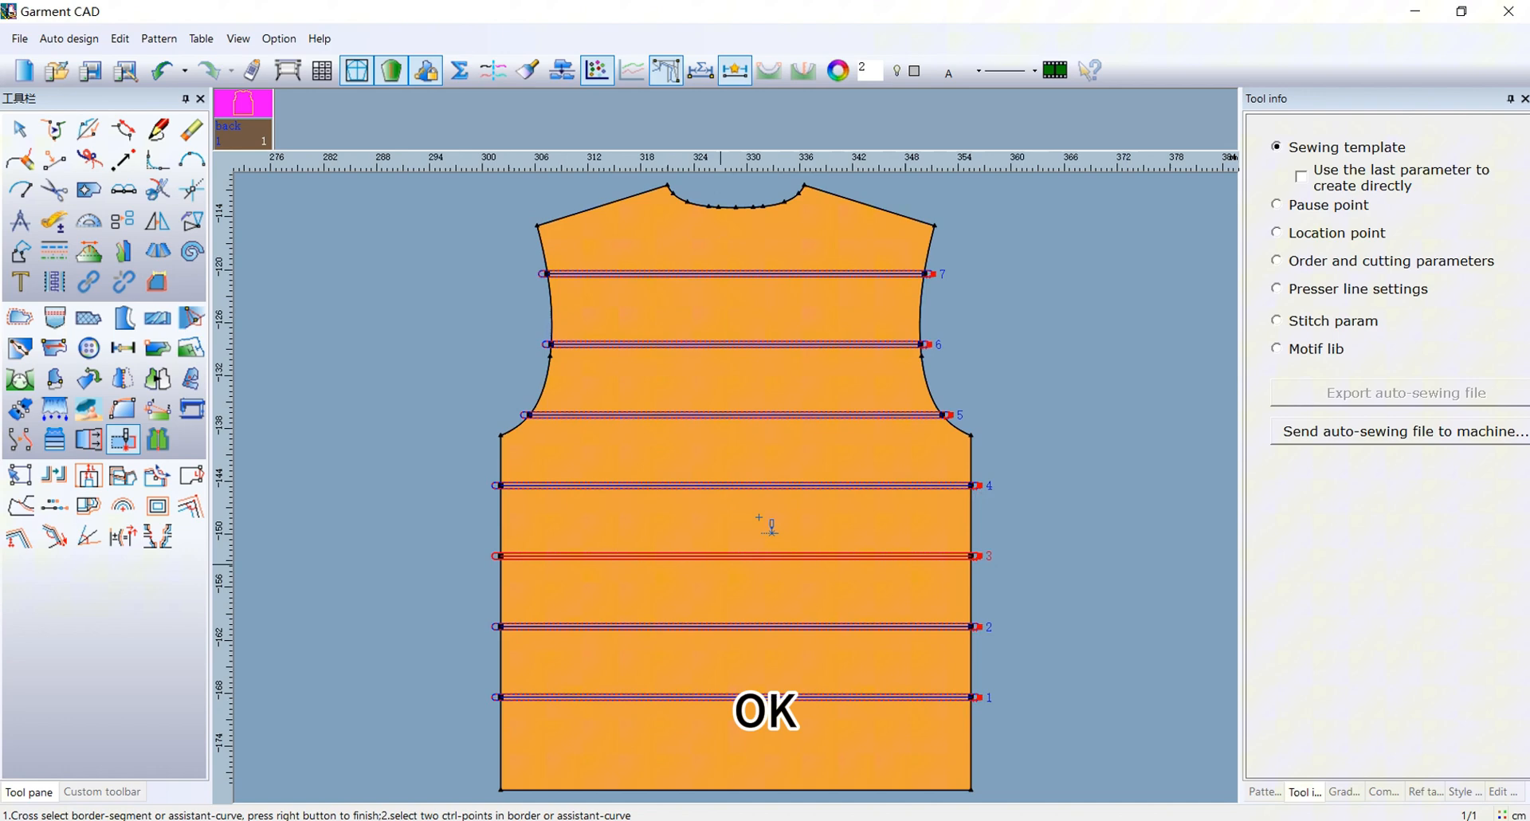
- Auto-arrange the sewing order of the parallel lines from the top line's left end, with start index 1 and alternating directions
click(1291, 263)
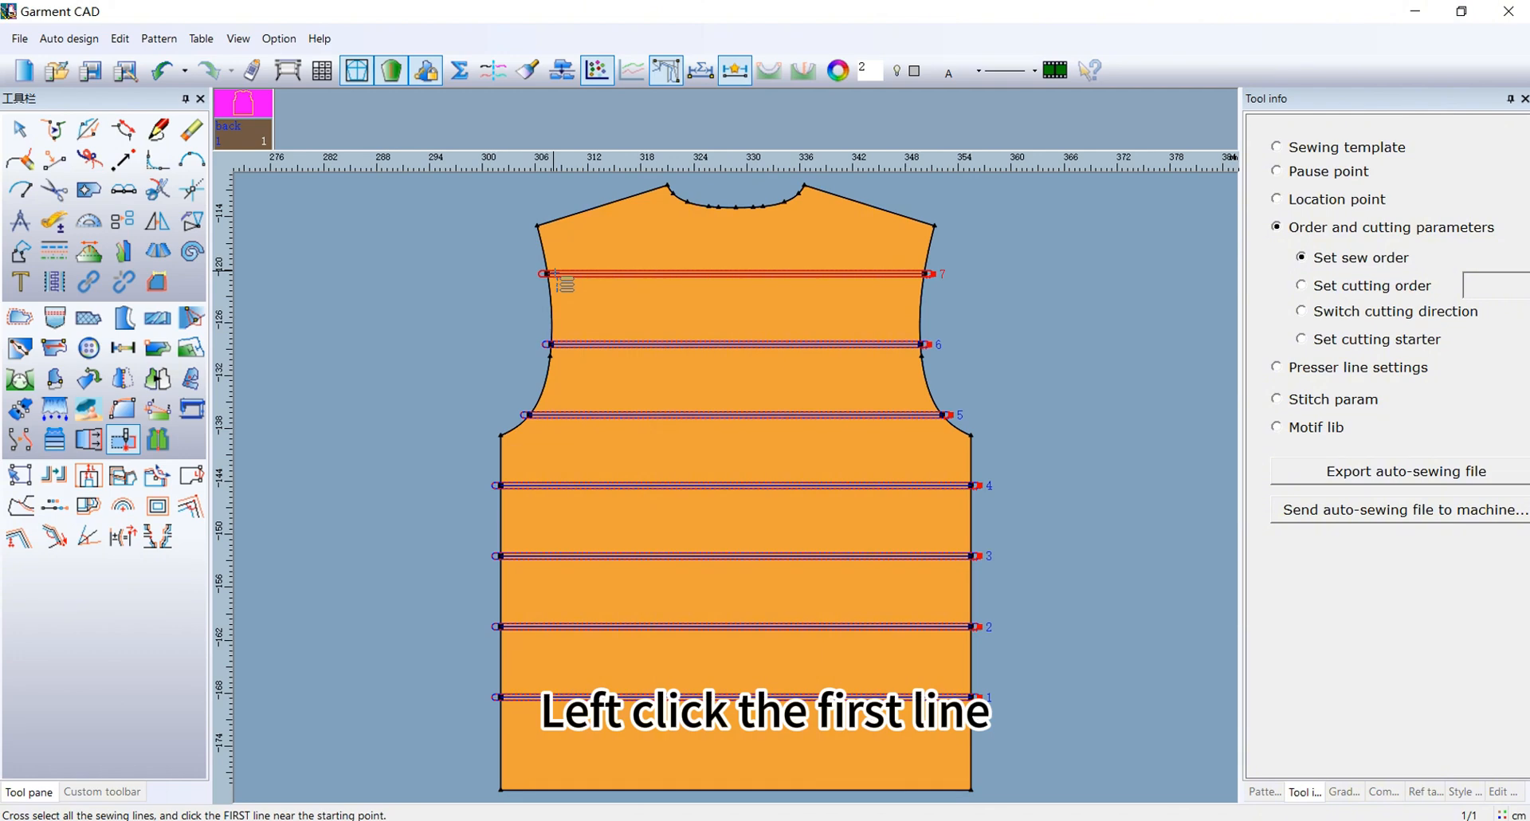
click(553, 273)
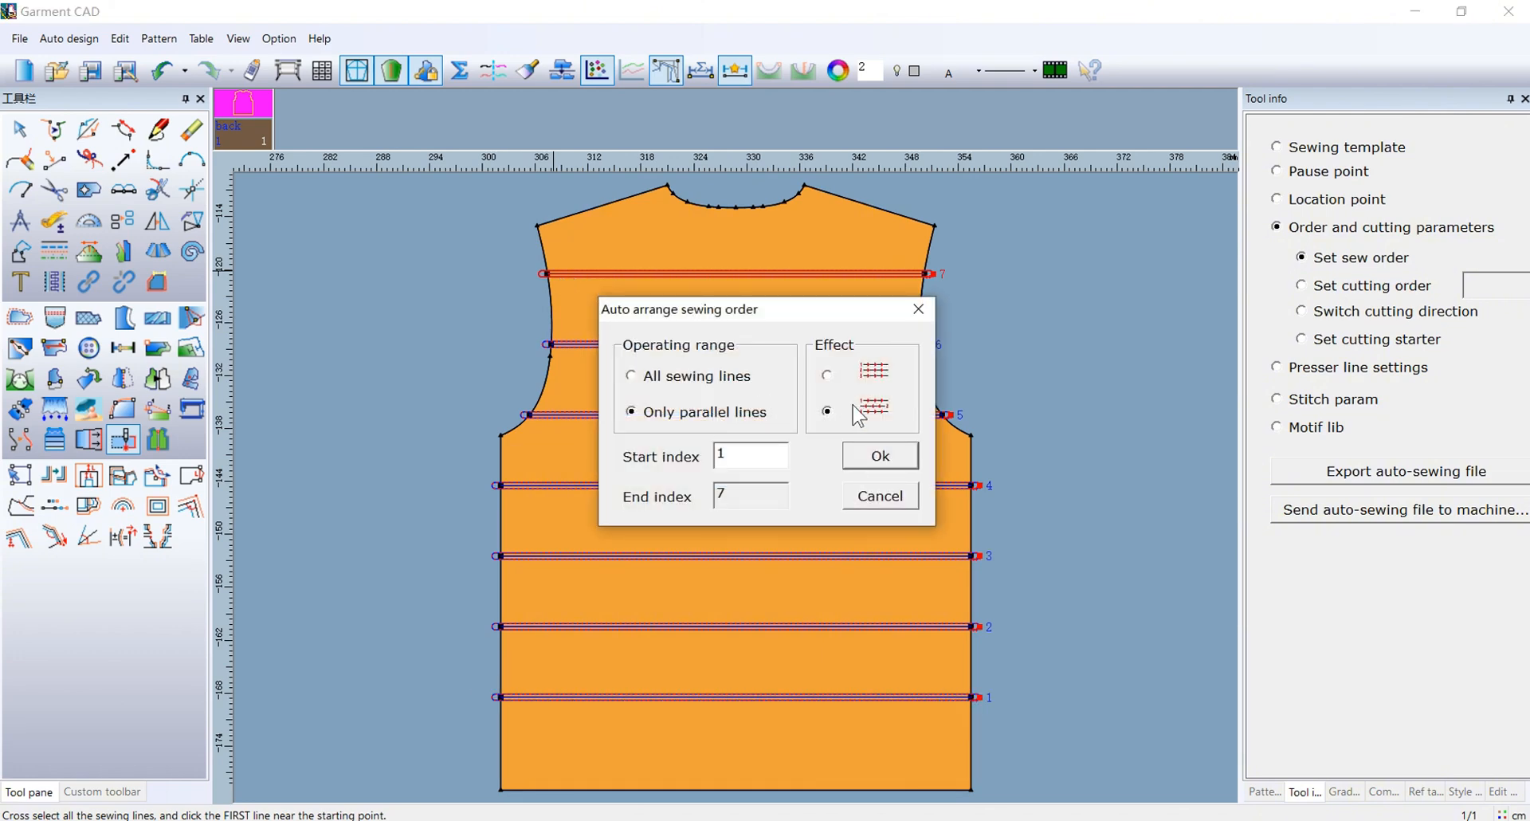
click(881, 457)
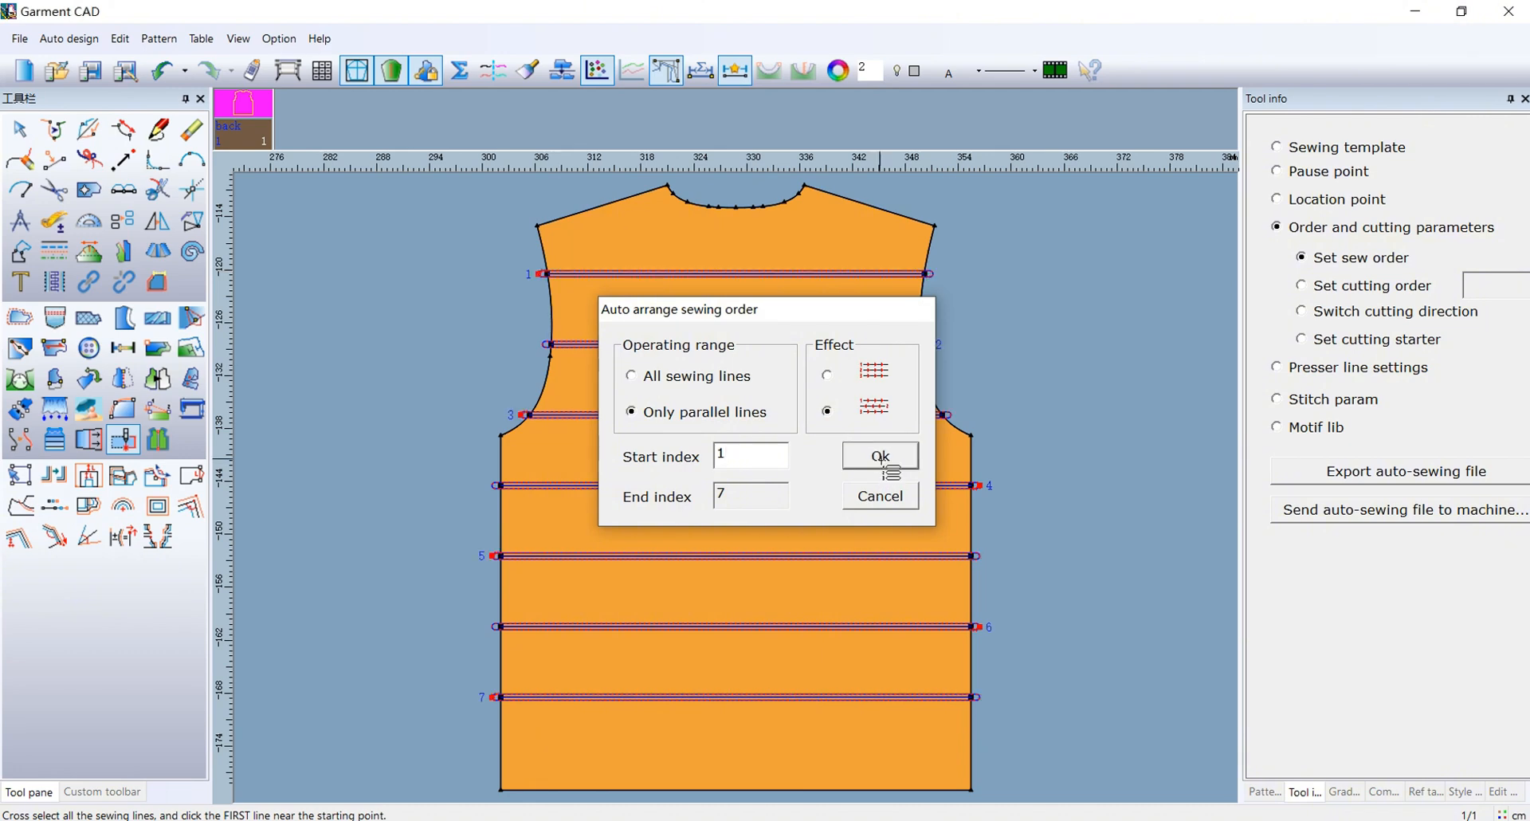
- Create a rectangular sewing template frame beside the back pattern with width 70, height 80, corner radius 3 and margins A to D of 4
click(1346, 148)
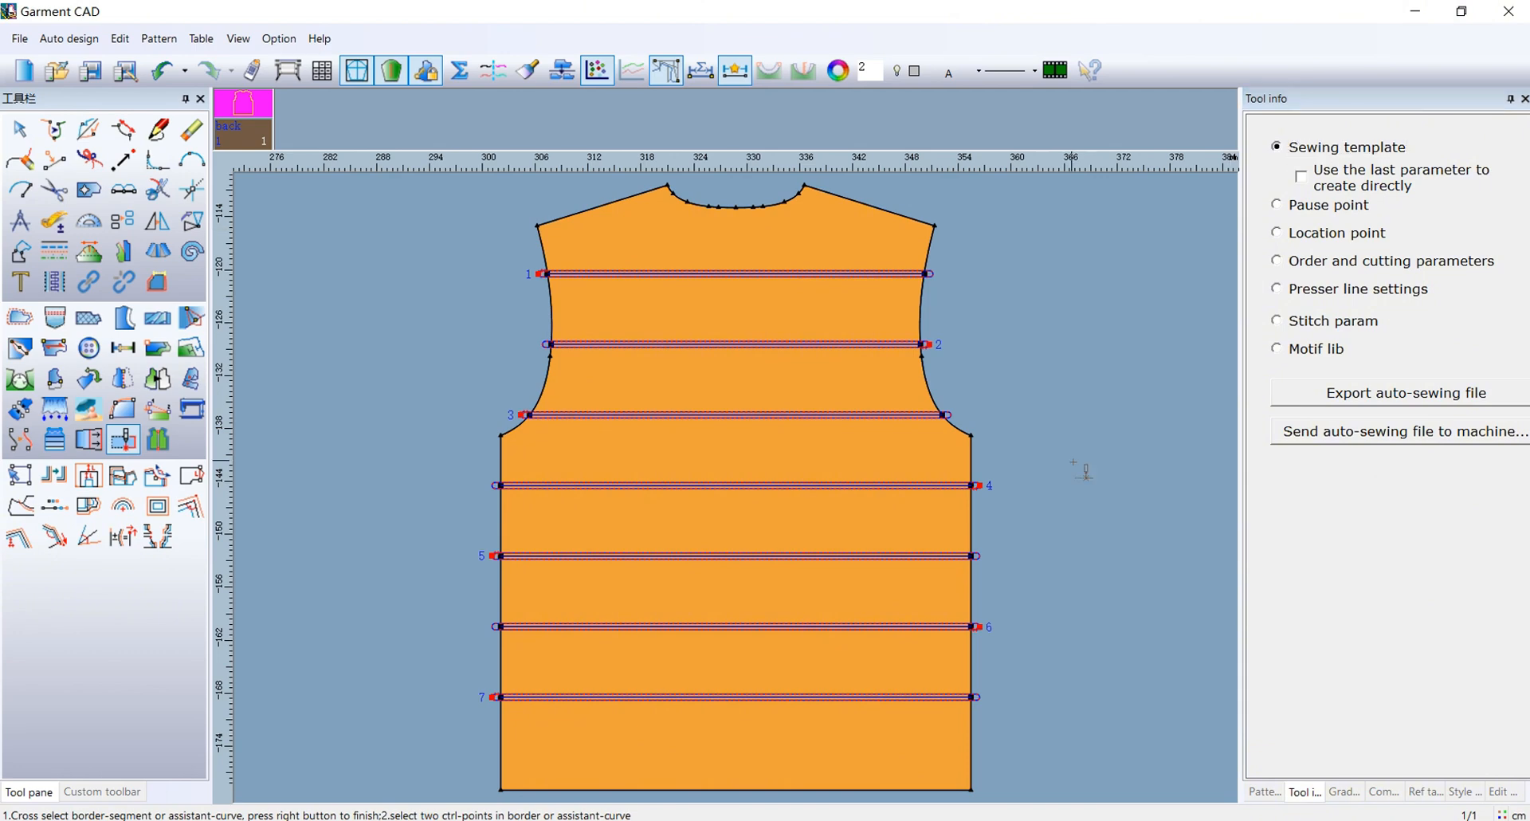
scroll(1084, 469, down, 2)
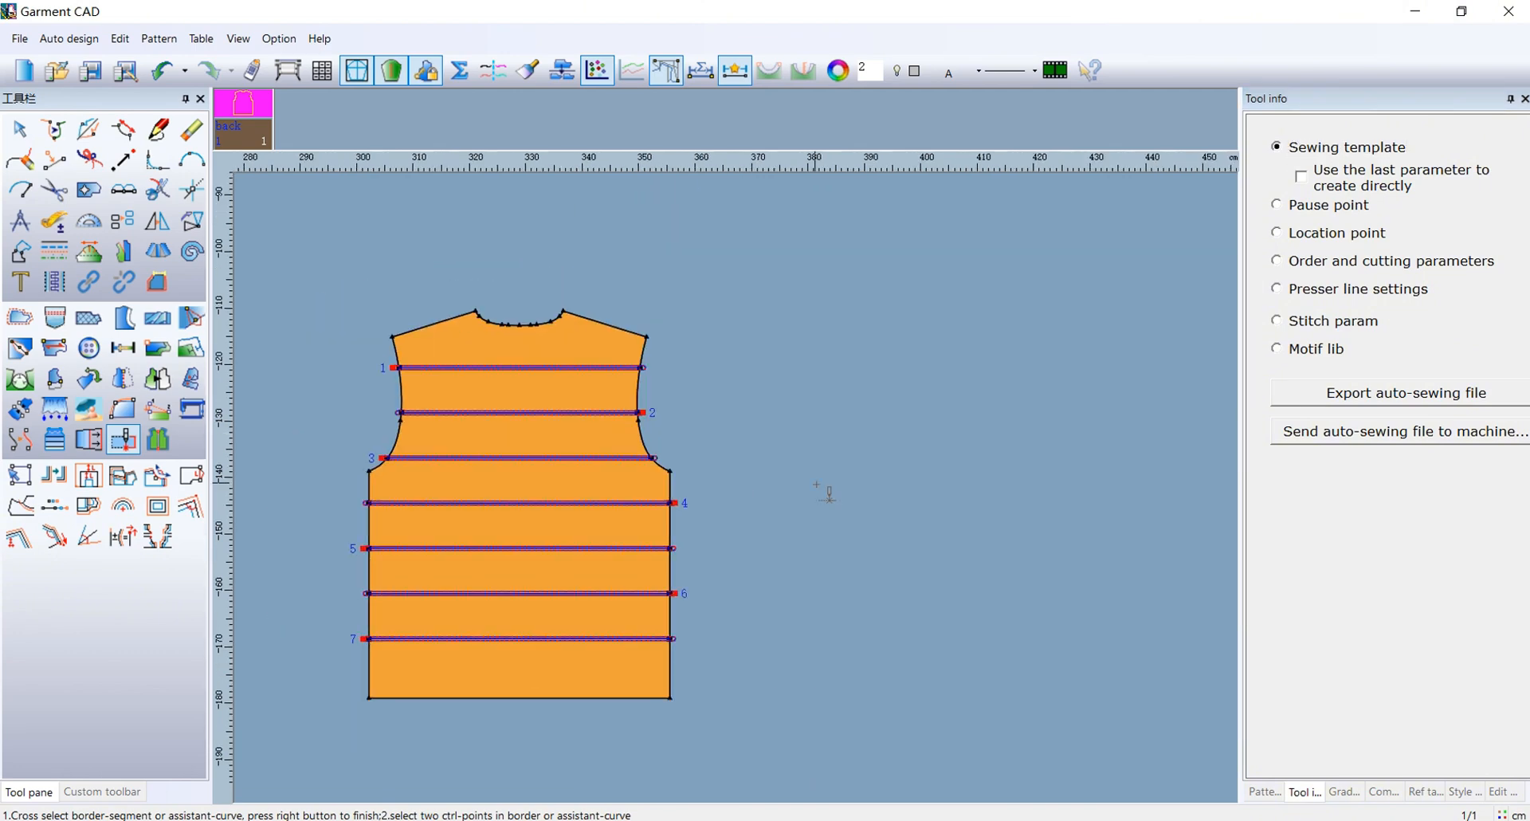
drag(792, 301, 1118, 721)
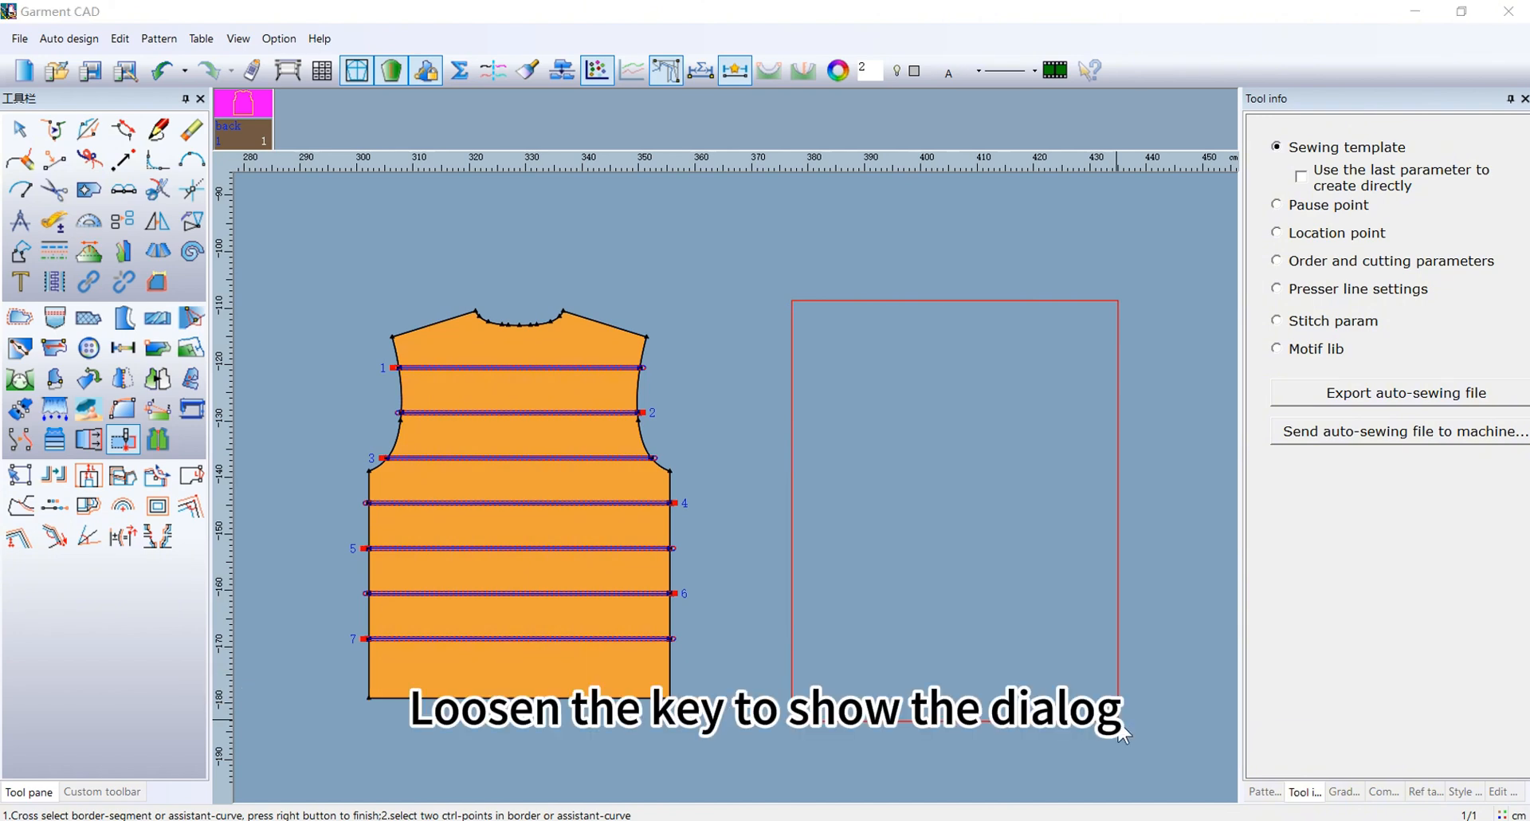
drag(834, 517, 880, 339)
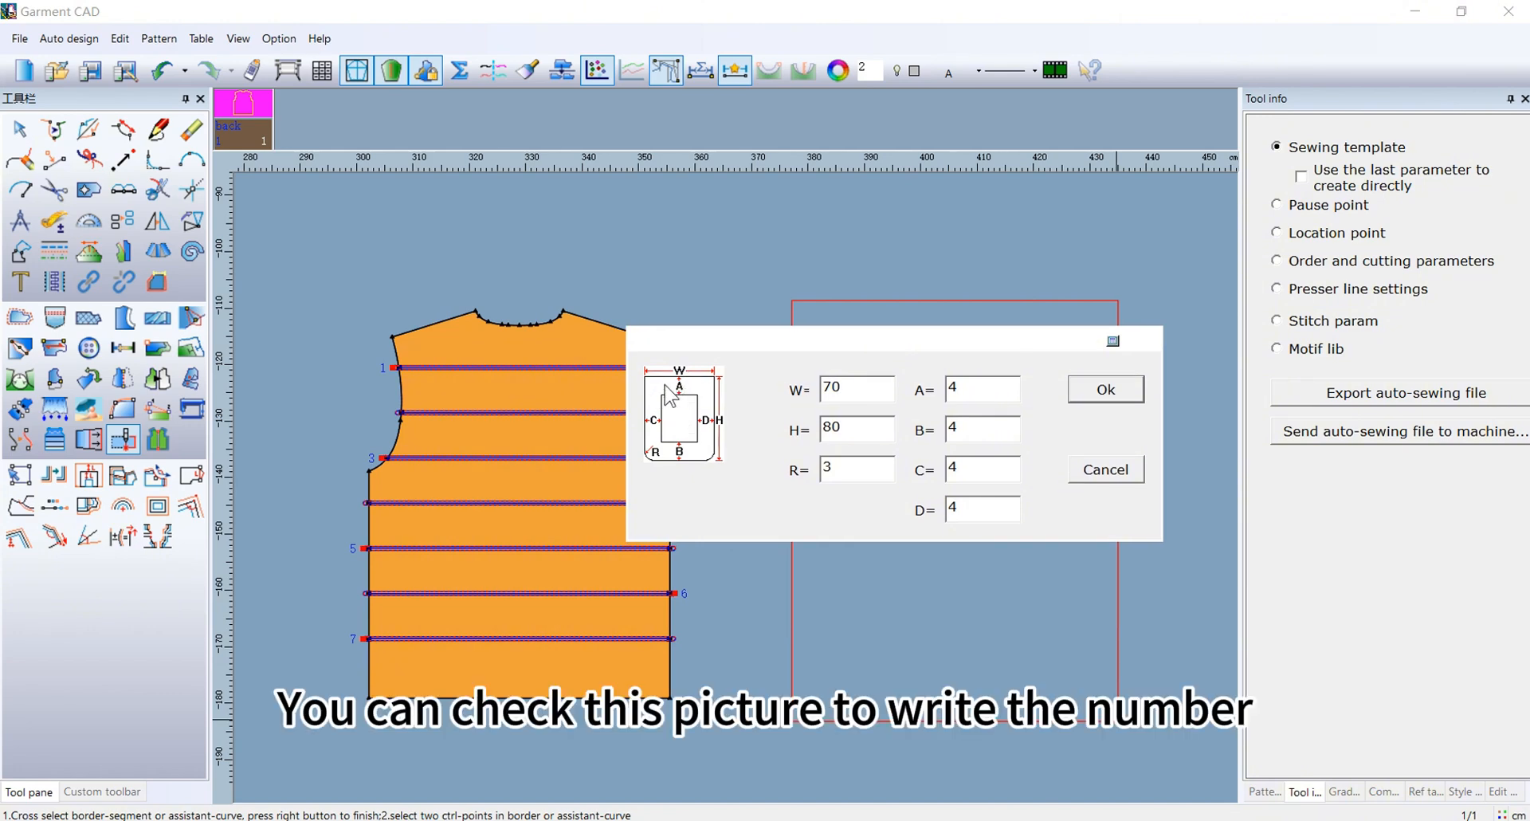
drag(825, 388, 862, 425)
key(Tab)
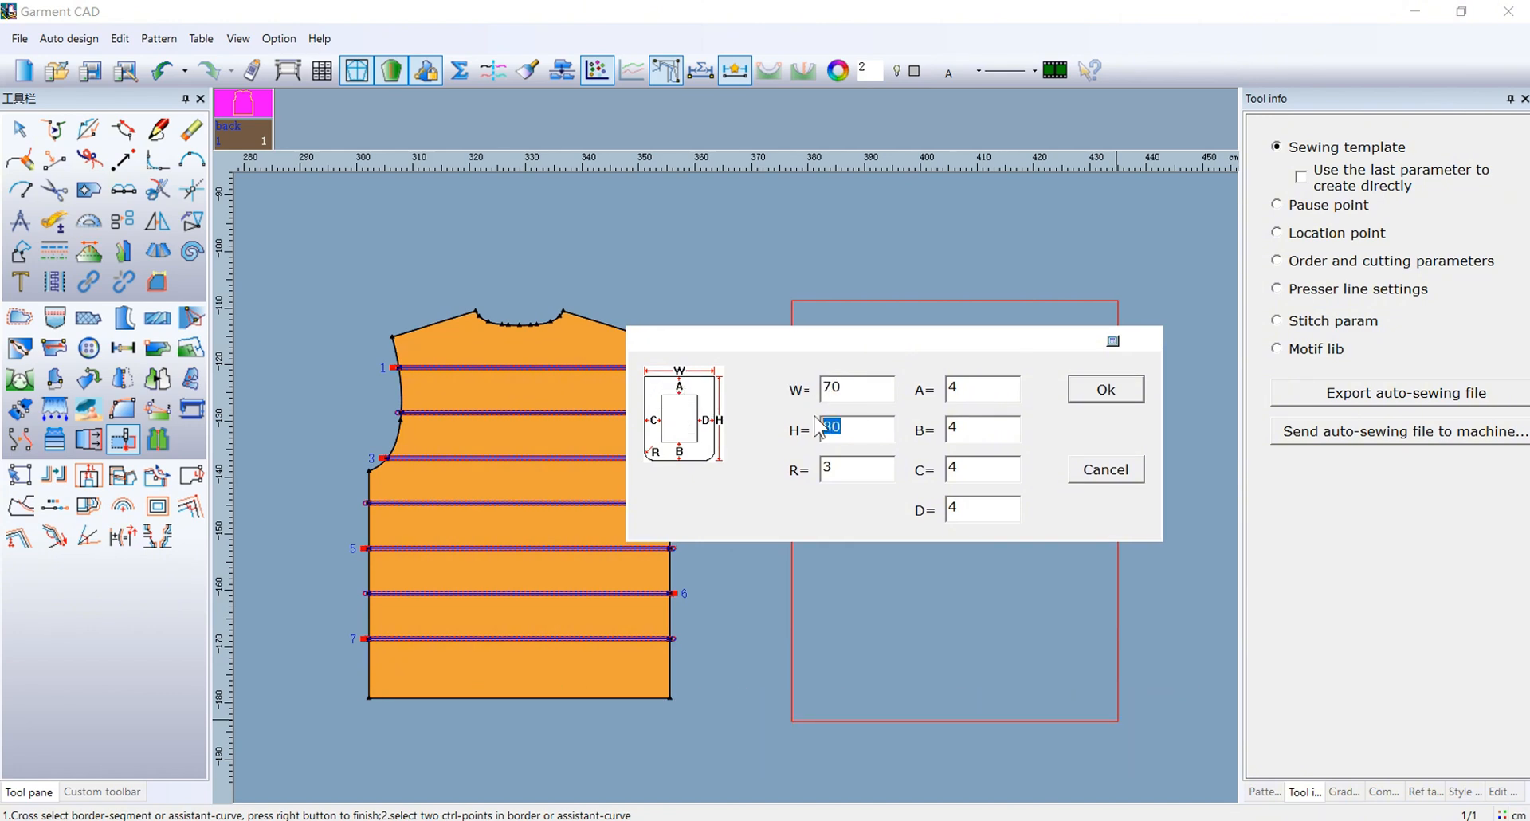
key(Tab)
click(1106, 389)
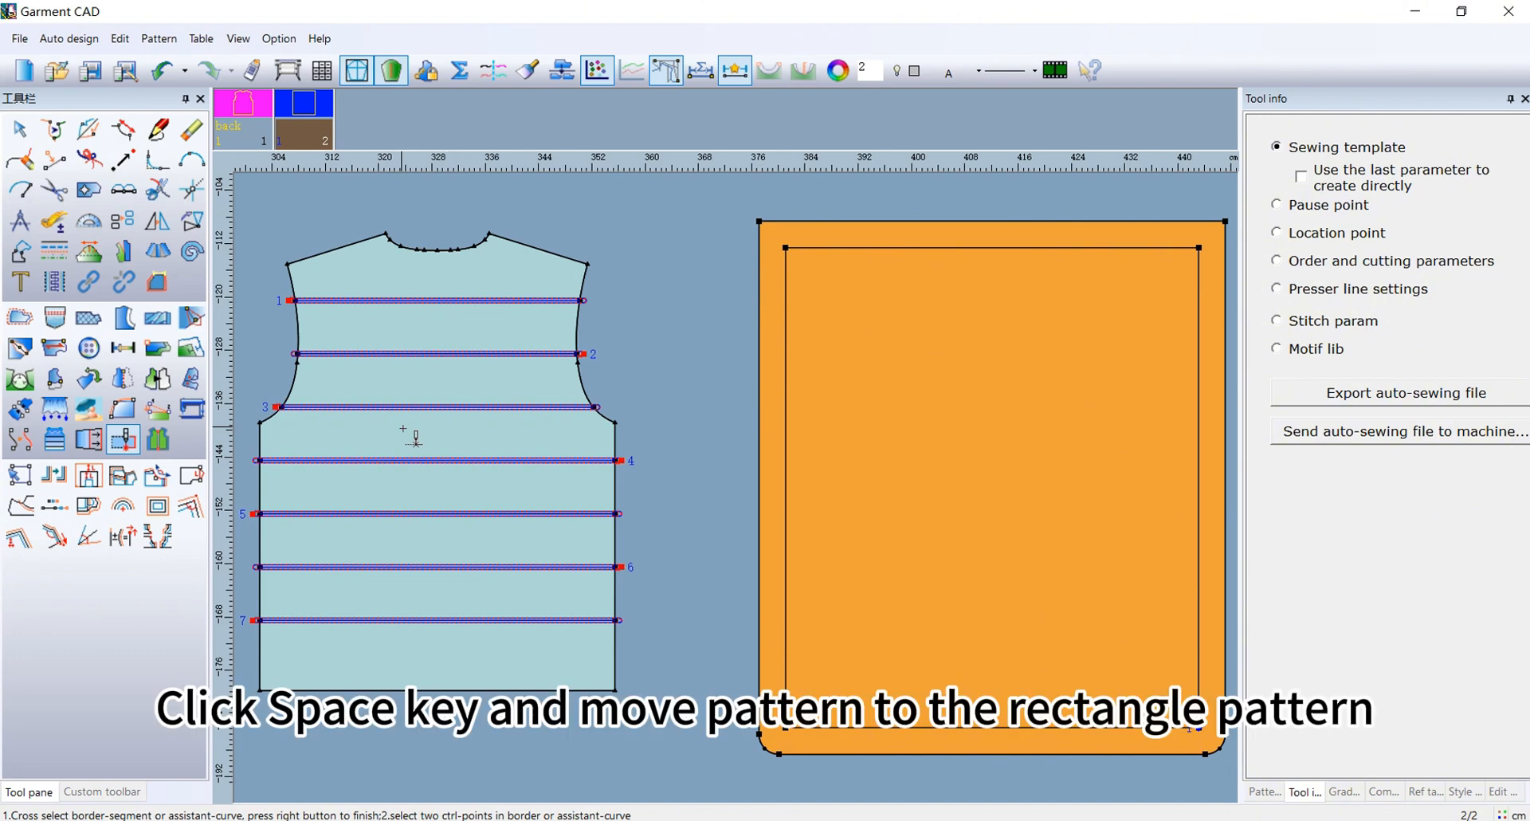
- Place the back pattern inside the frame's inner rectangle and copy its outline and sewing lines onto the frame
key(space)
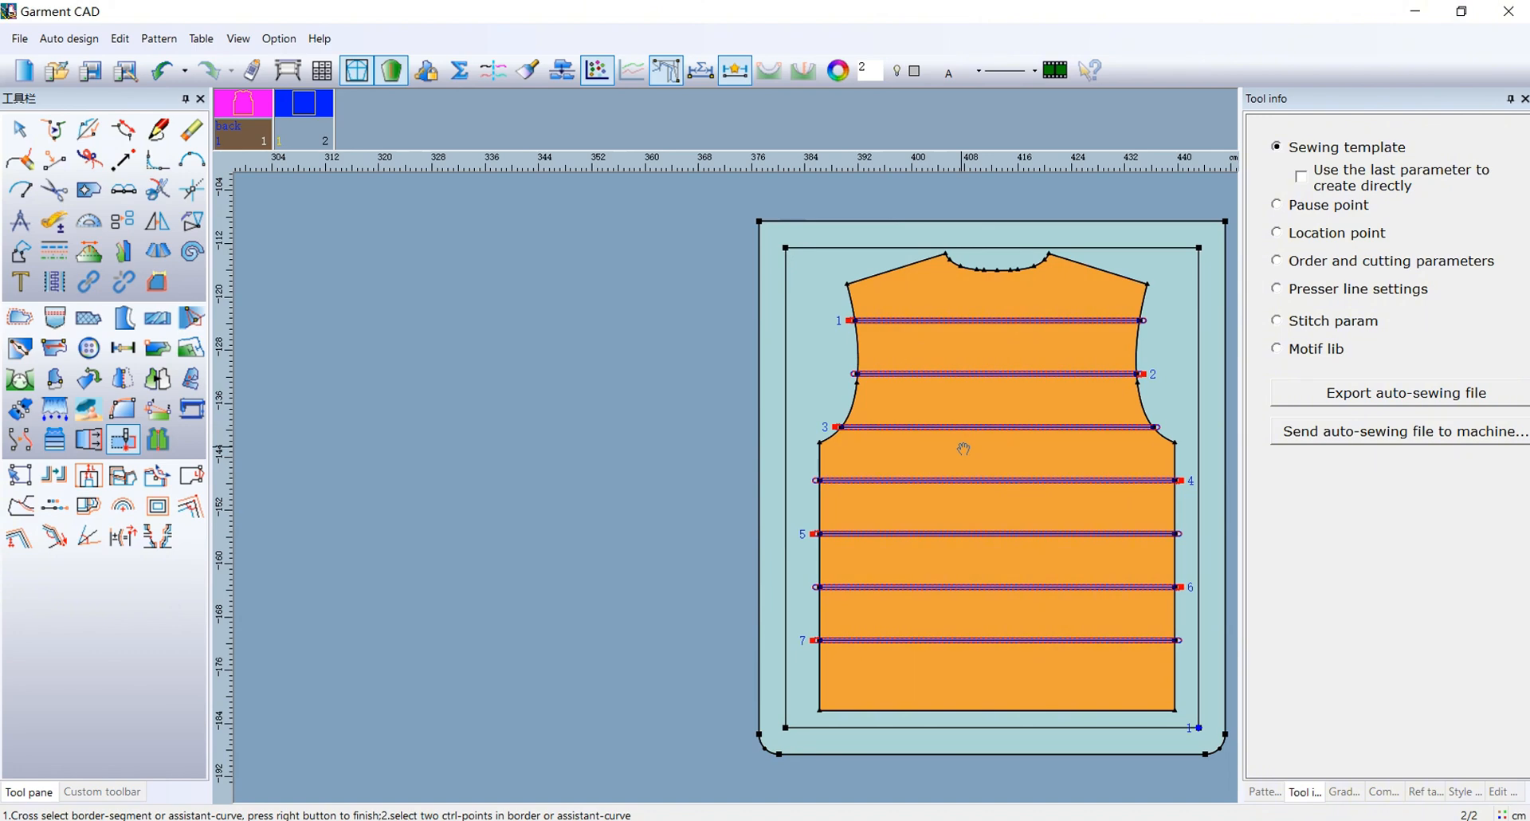
click(958, 448)
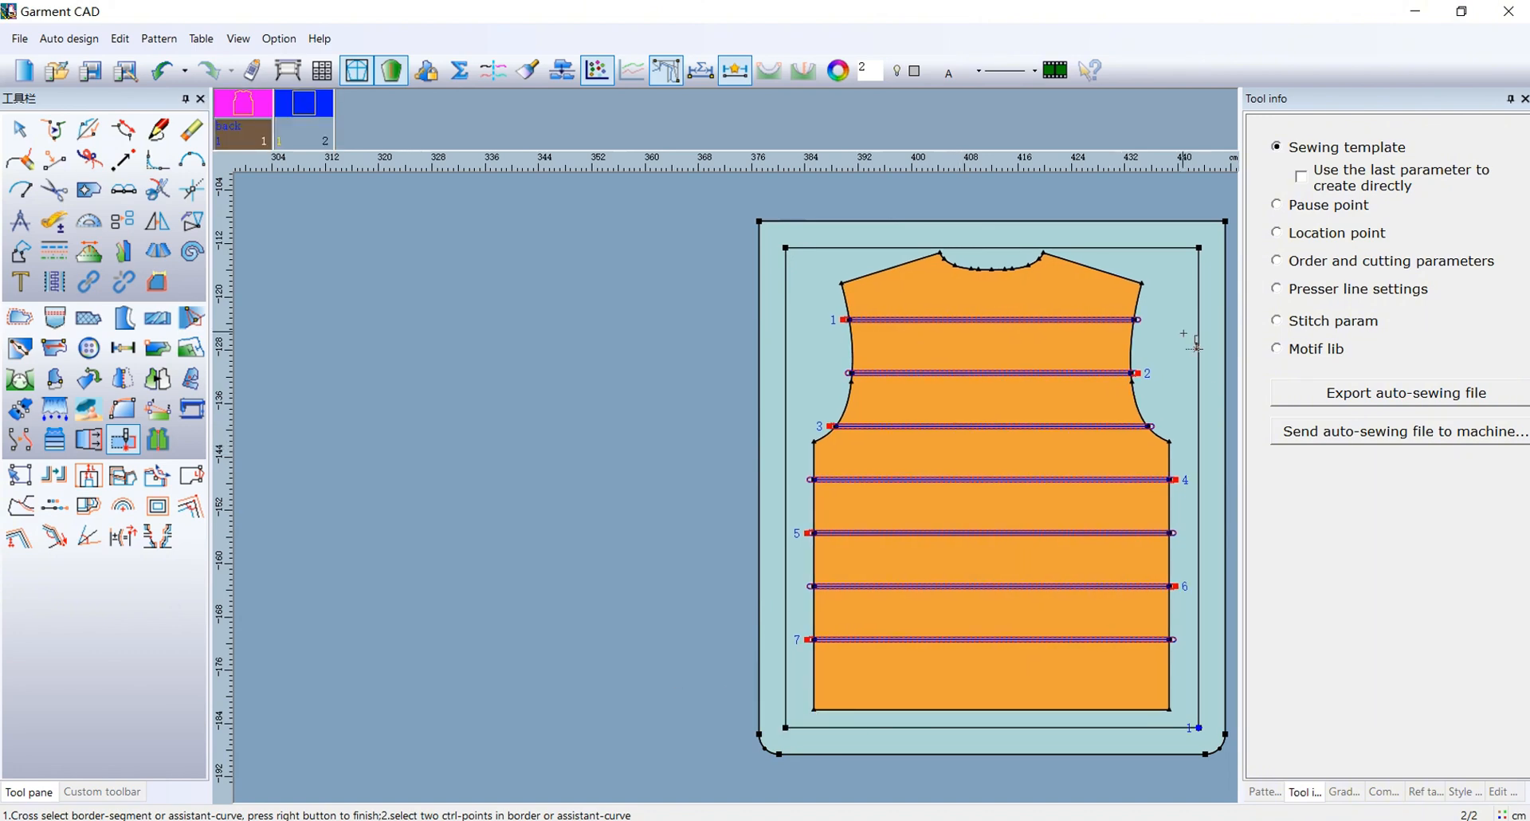
right_click(1169, 278)
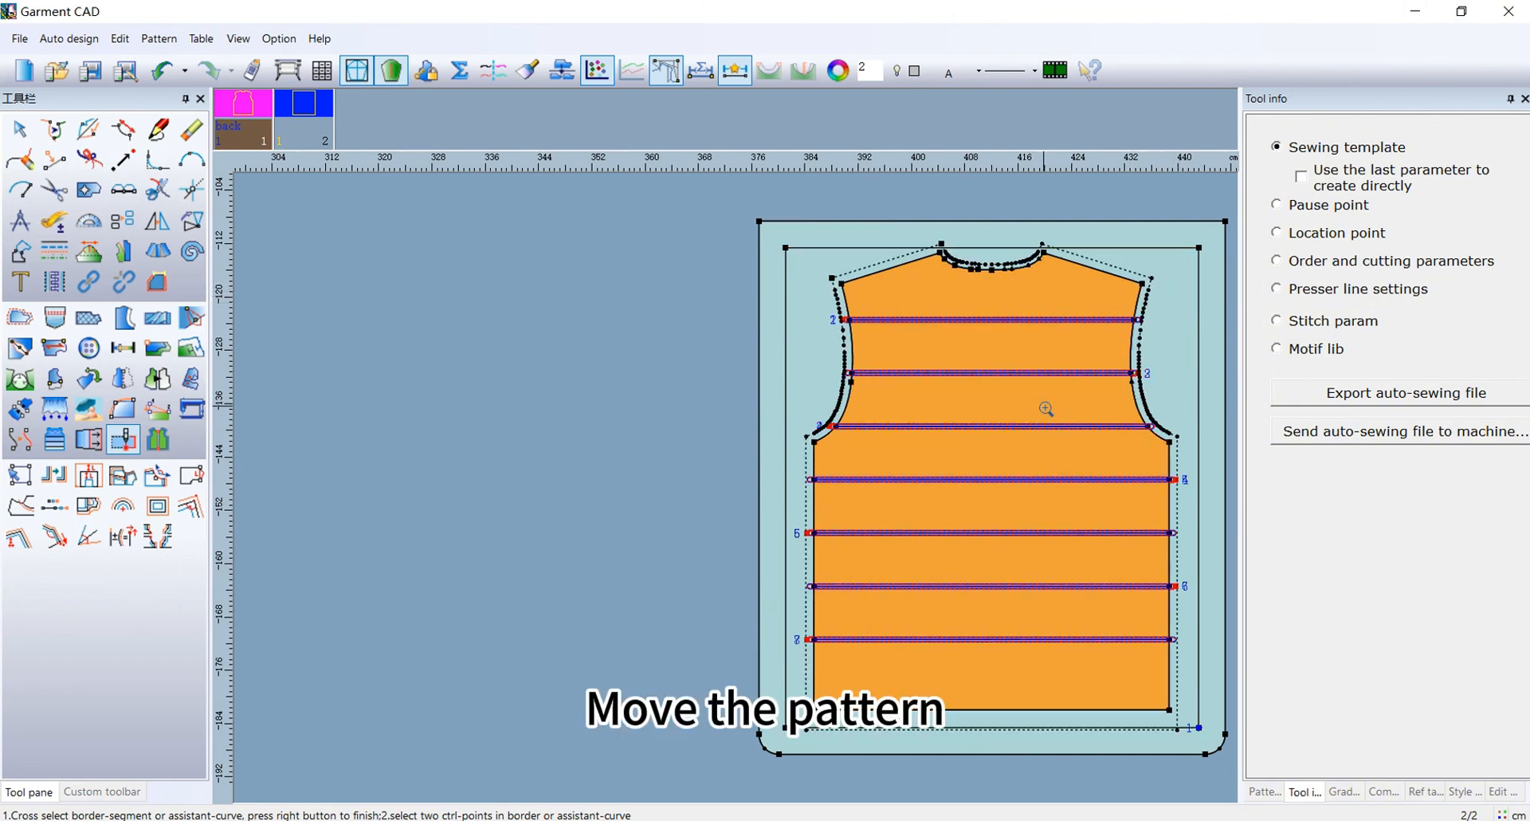
- Move the original back pattern off the frame to its left and delete the dashed outer outline from the frame
drag(1049, 406, 543, 402)
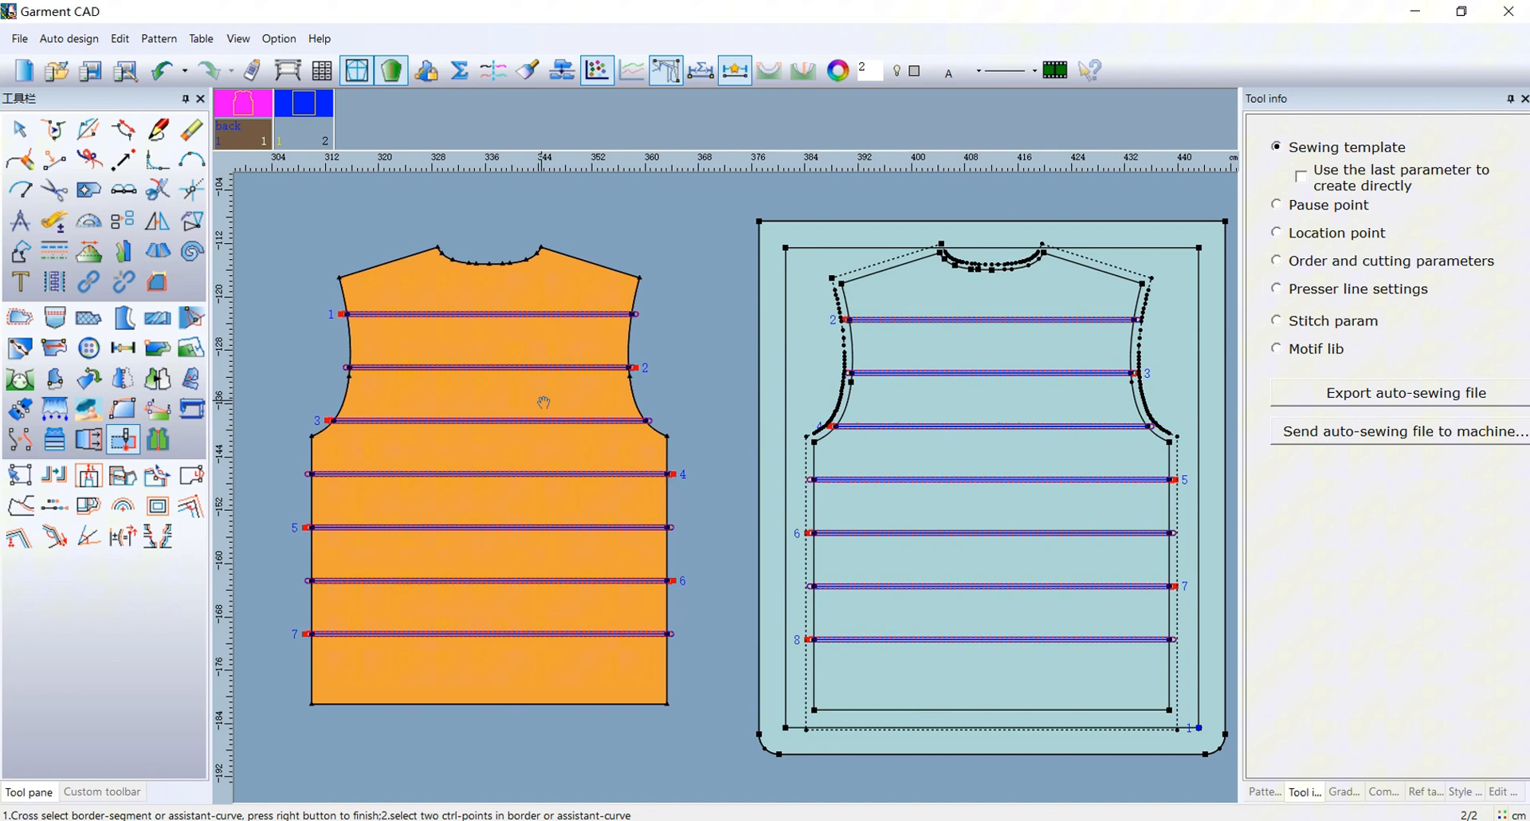
click(1020, 401)
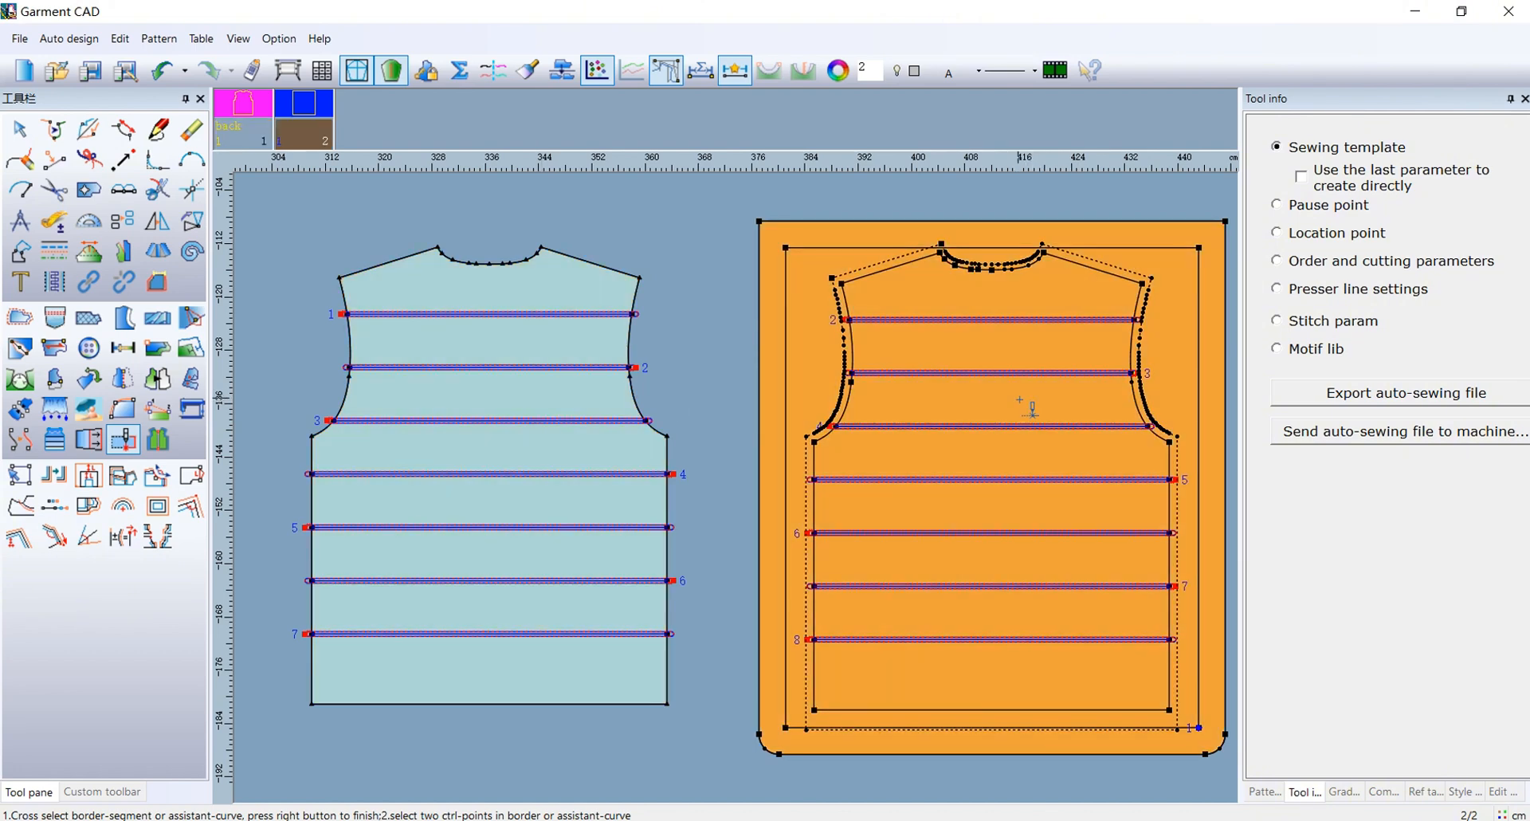
click(195, 134)
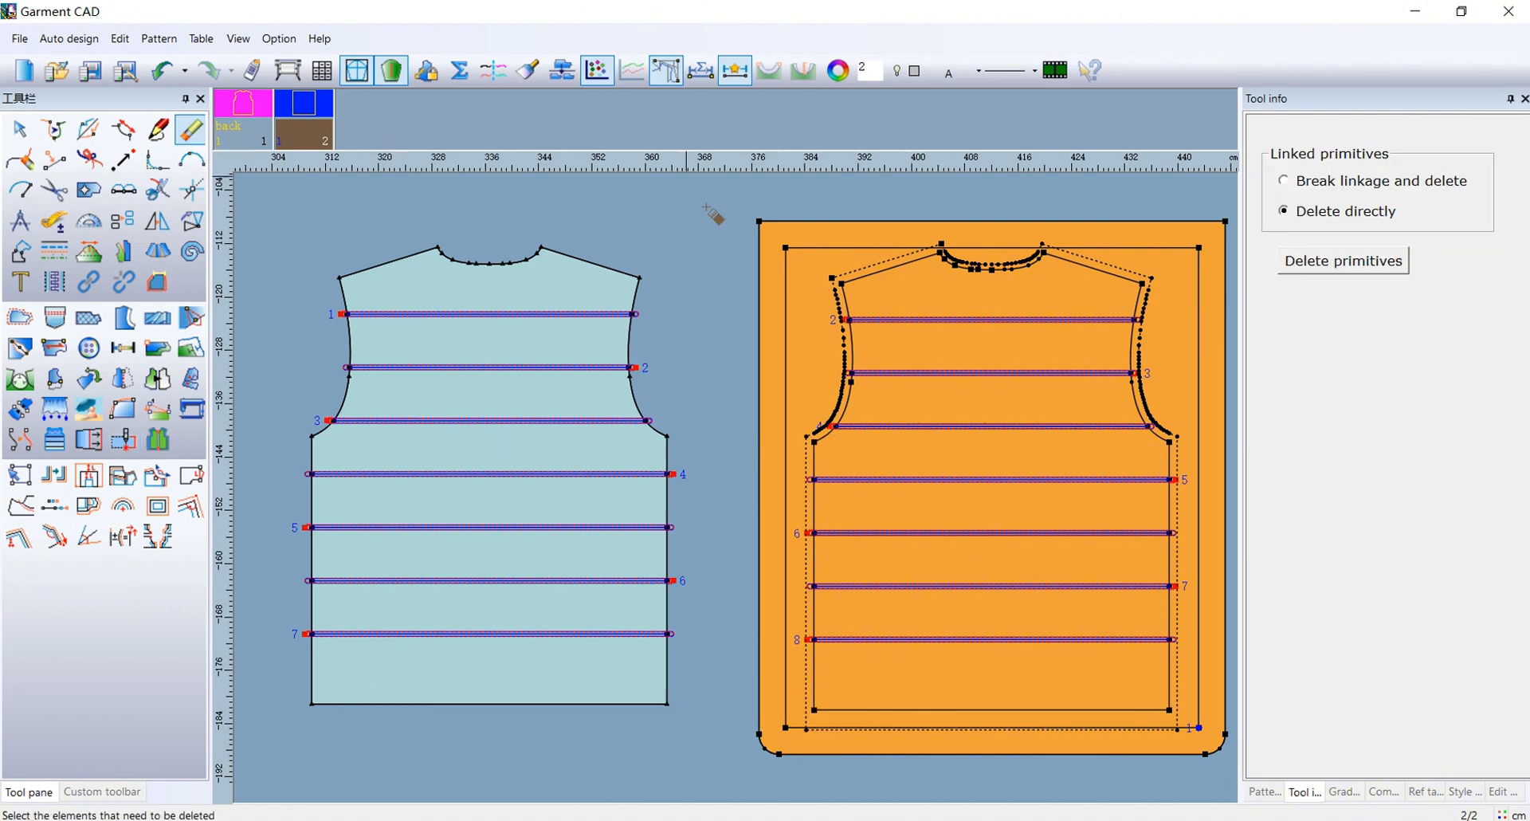
click(860, 271)
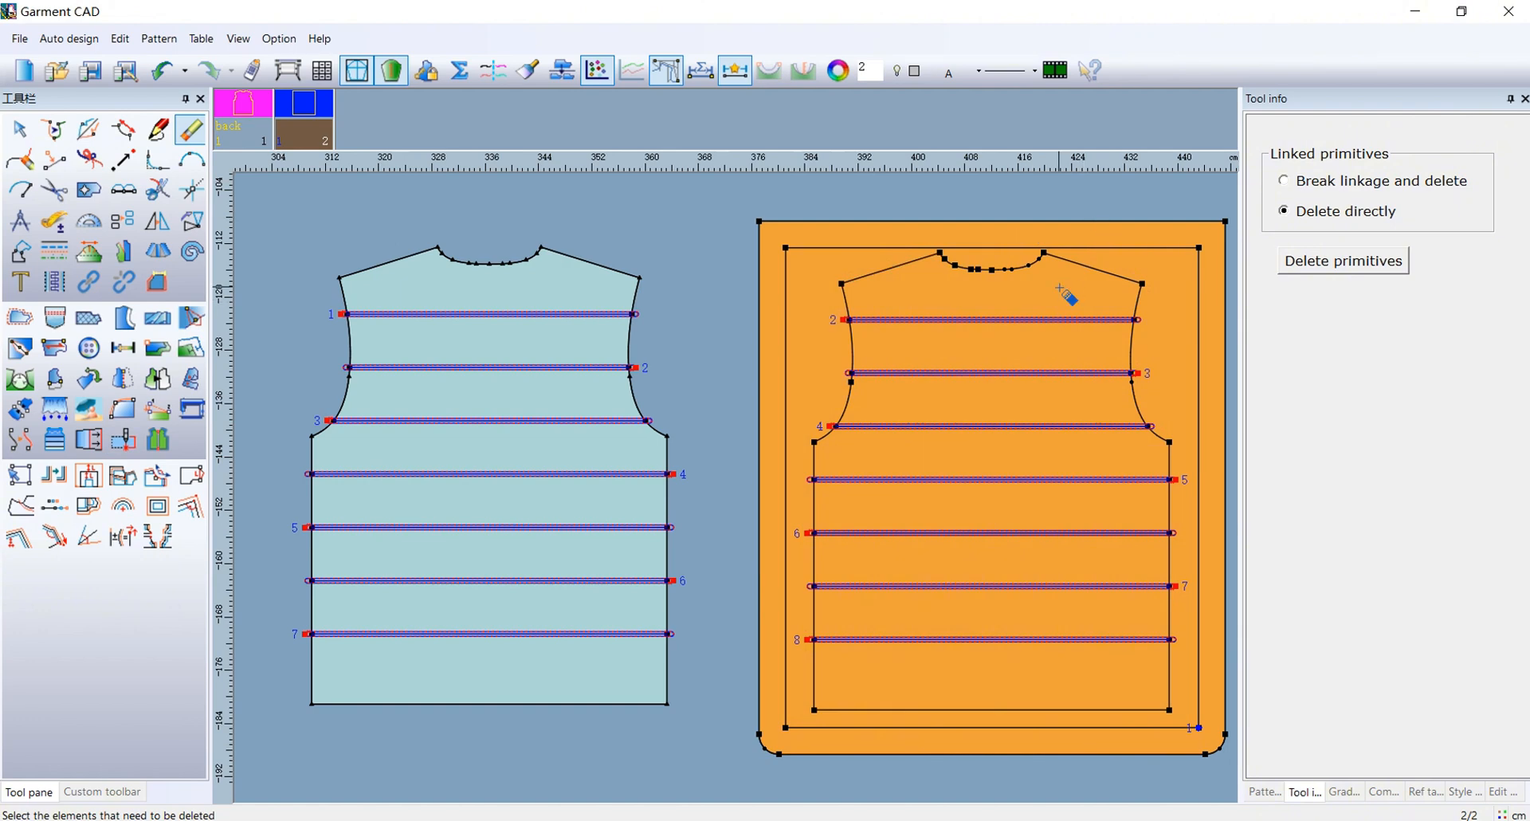
- Draw a vertical line about 7.7 cm long down from the frame's top edge, about 2.2 cm from its upper-left corner
click(164, 137)
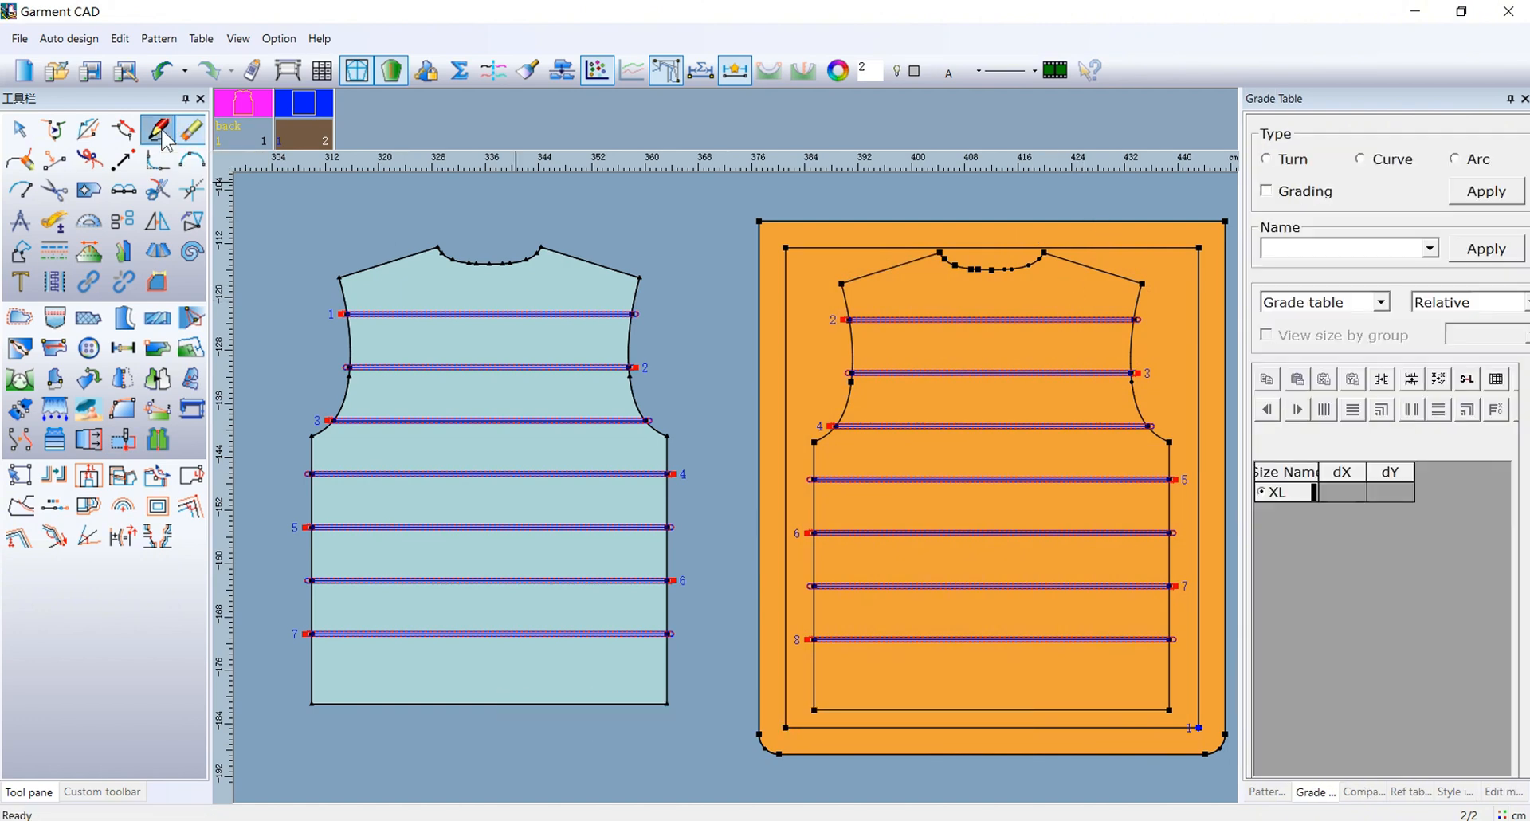
scroll(821, 225, up, 2)
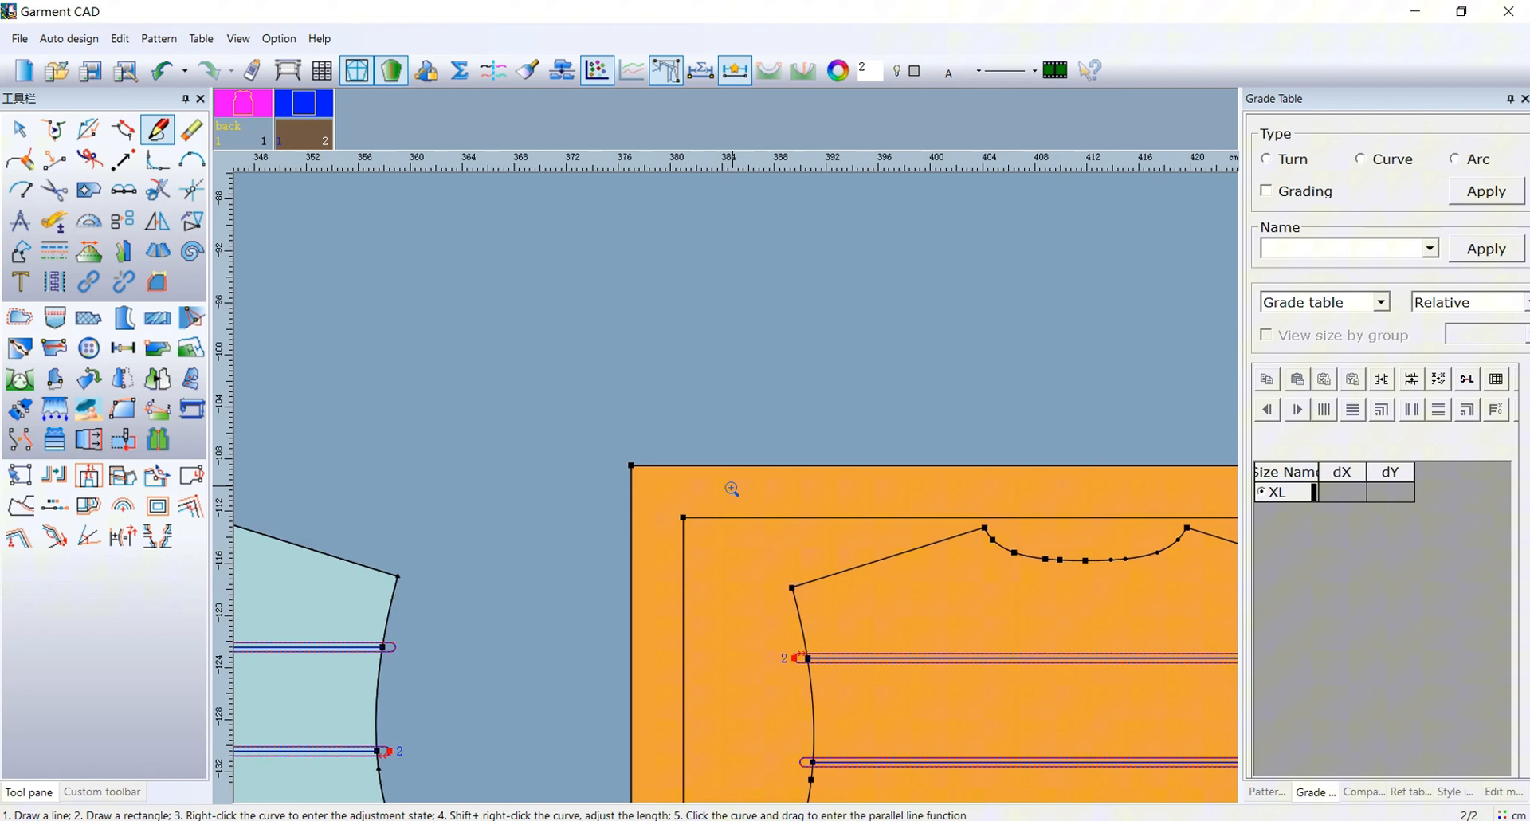
click(660, 463)
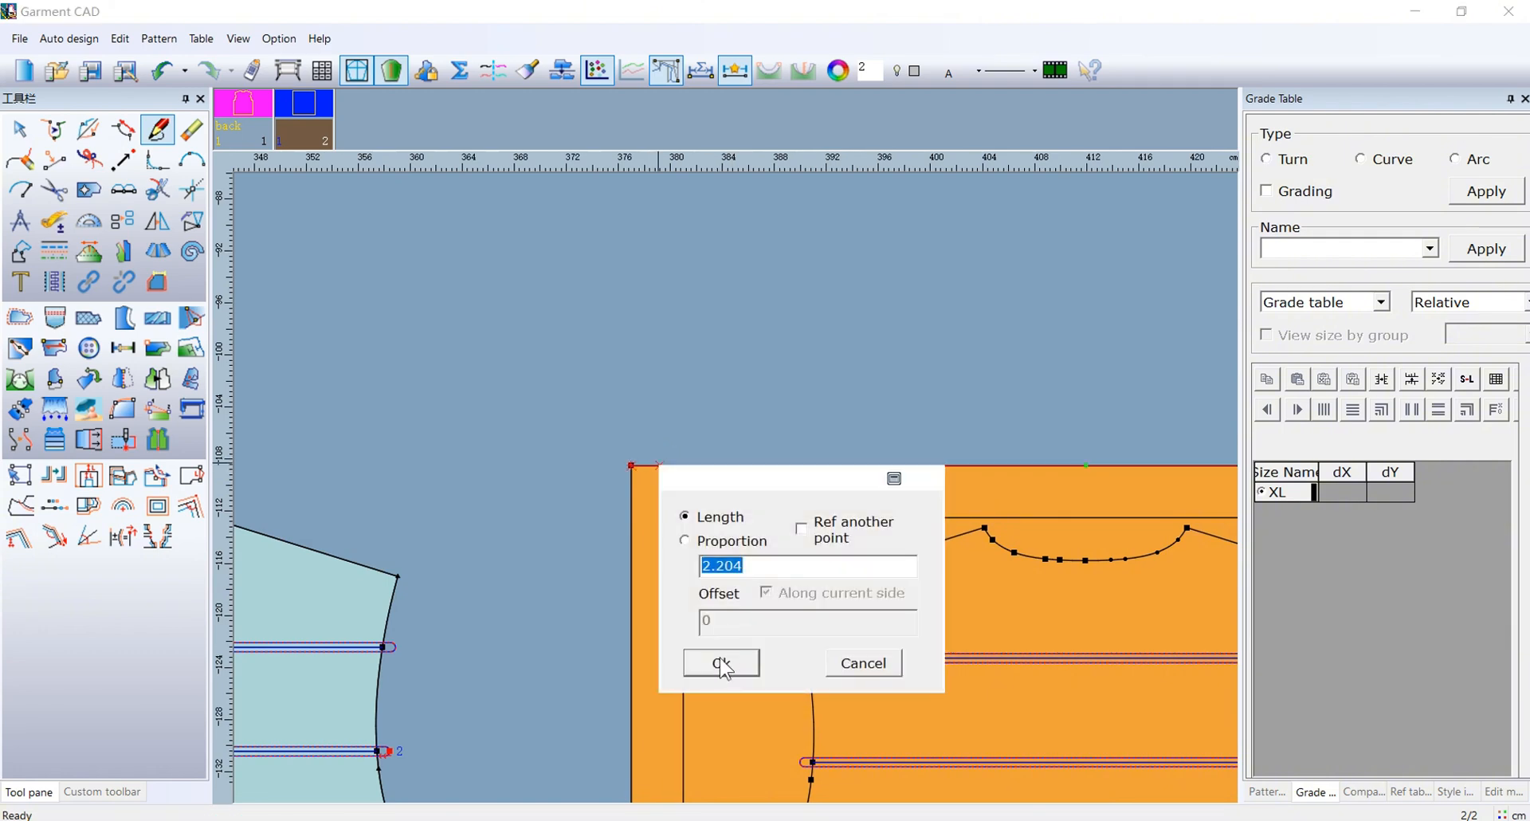
click(721, 660)
click(660, 566)
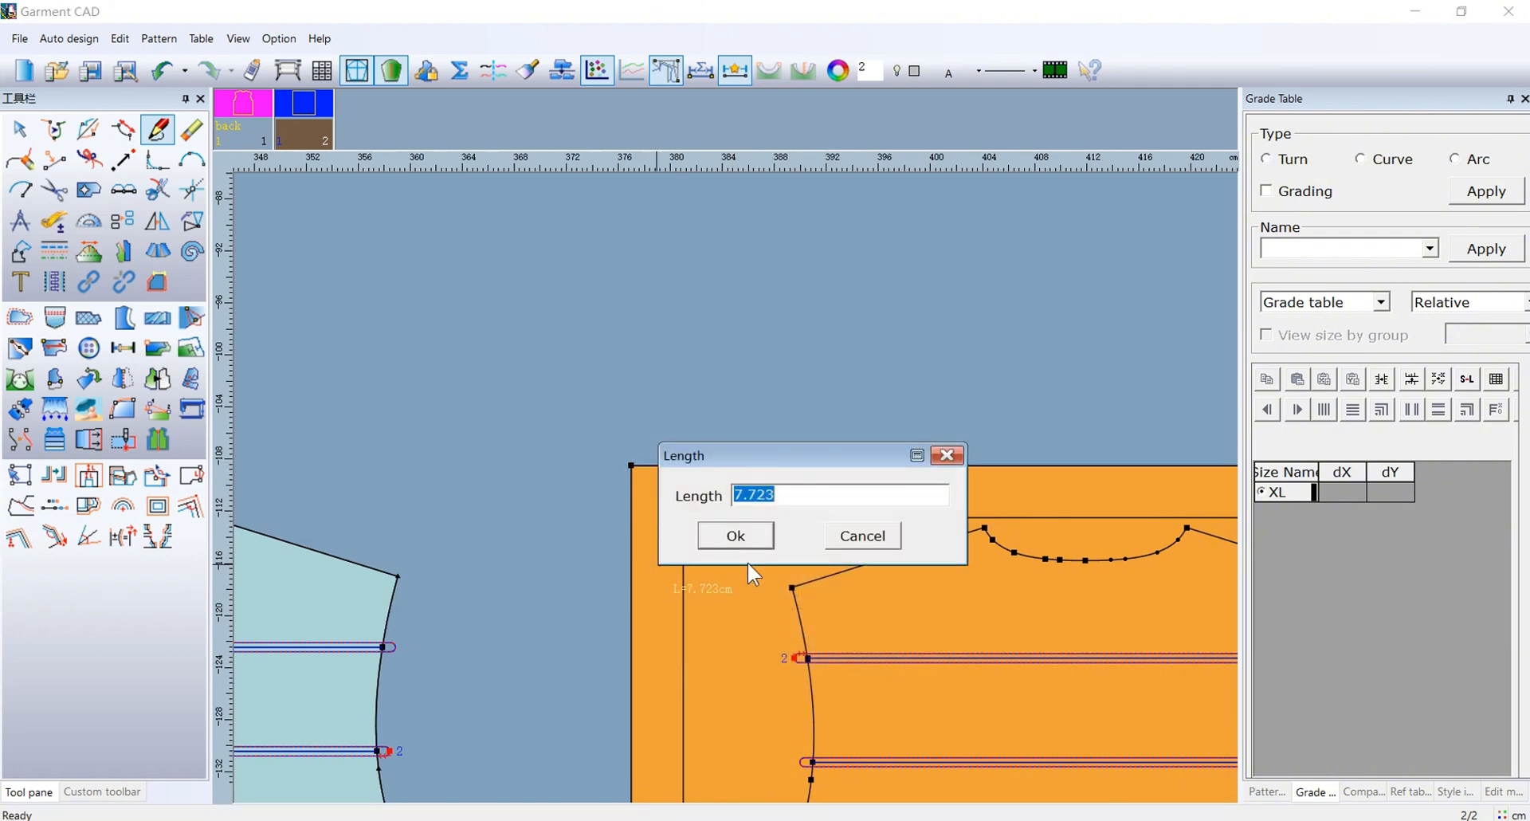
key(Return)
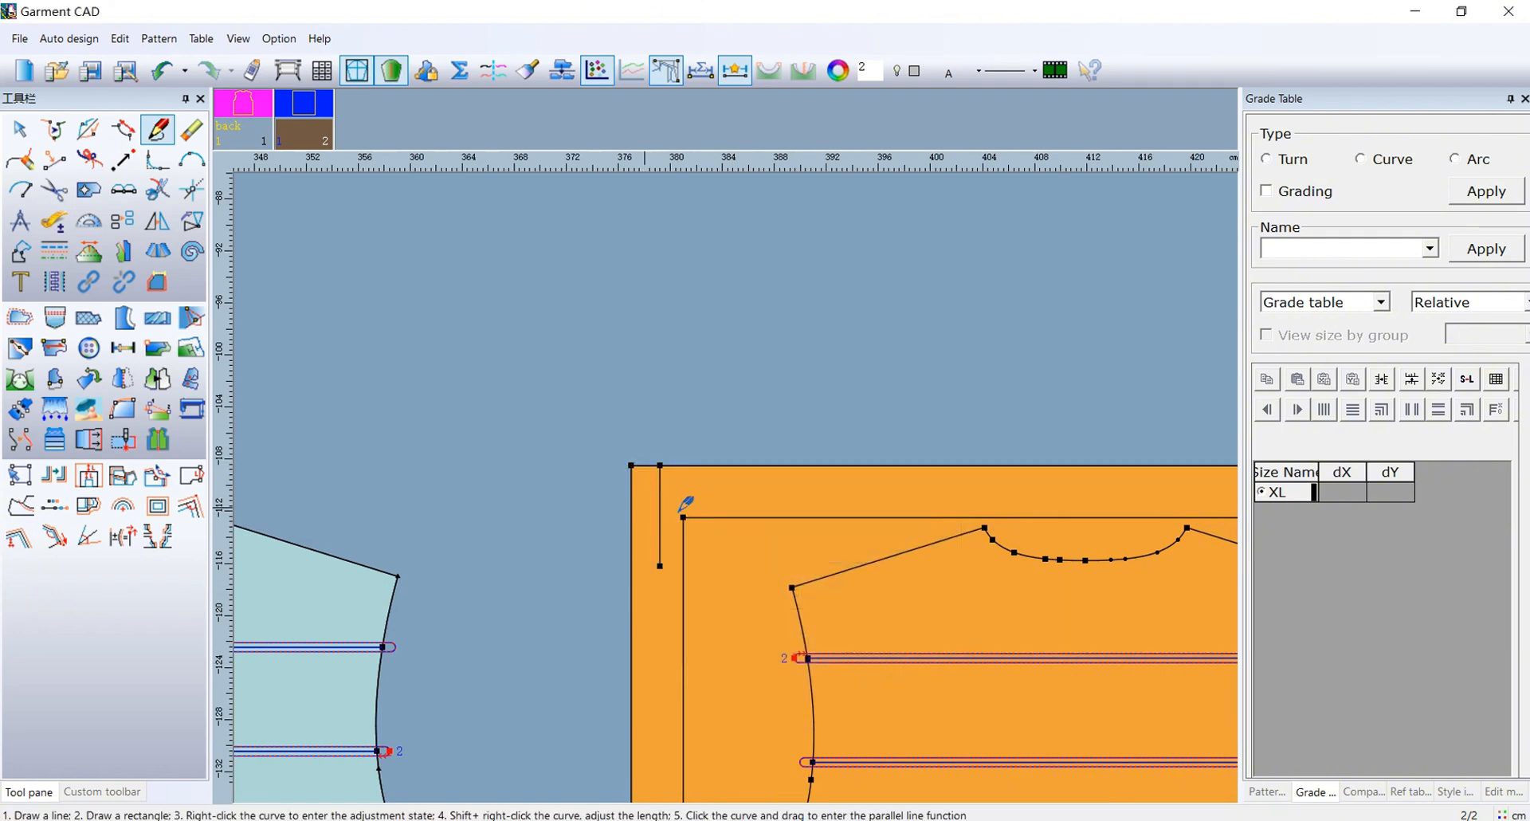
- Draw a circle with a radius of 0.15 cm centred on the lower end of the short vertical line
click(29, 193)
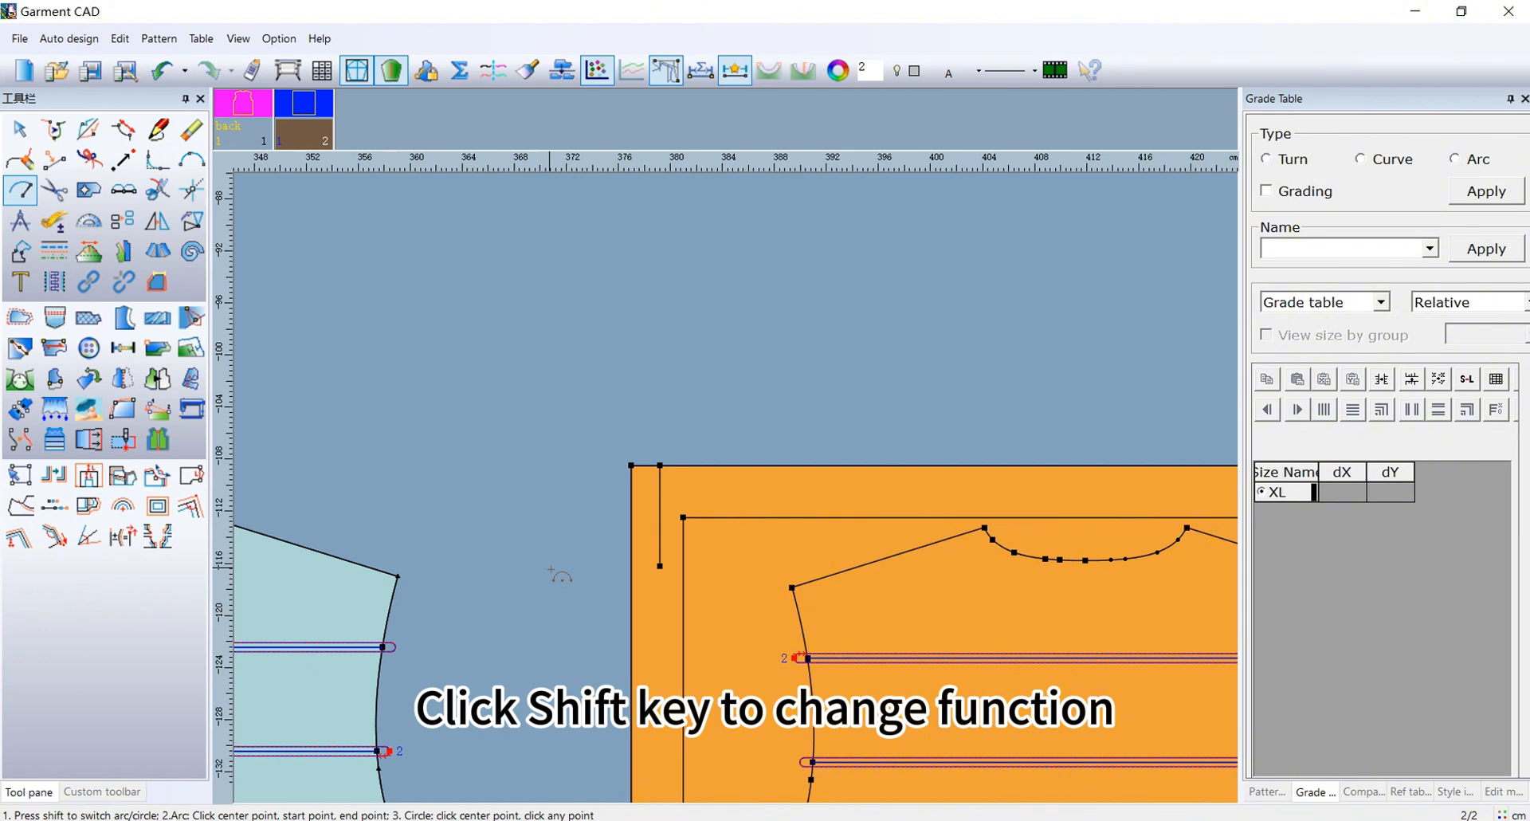
key(shift)
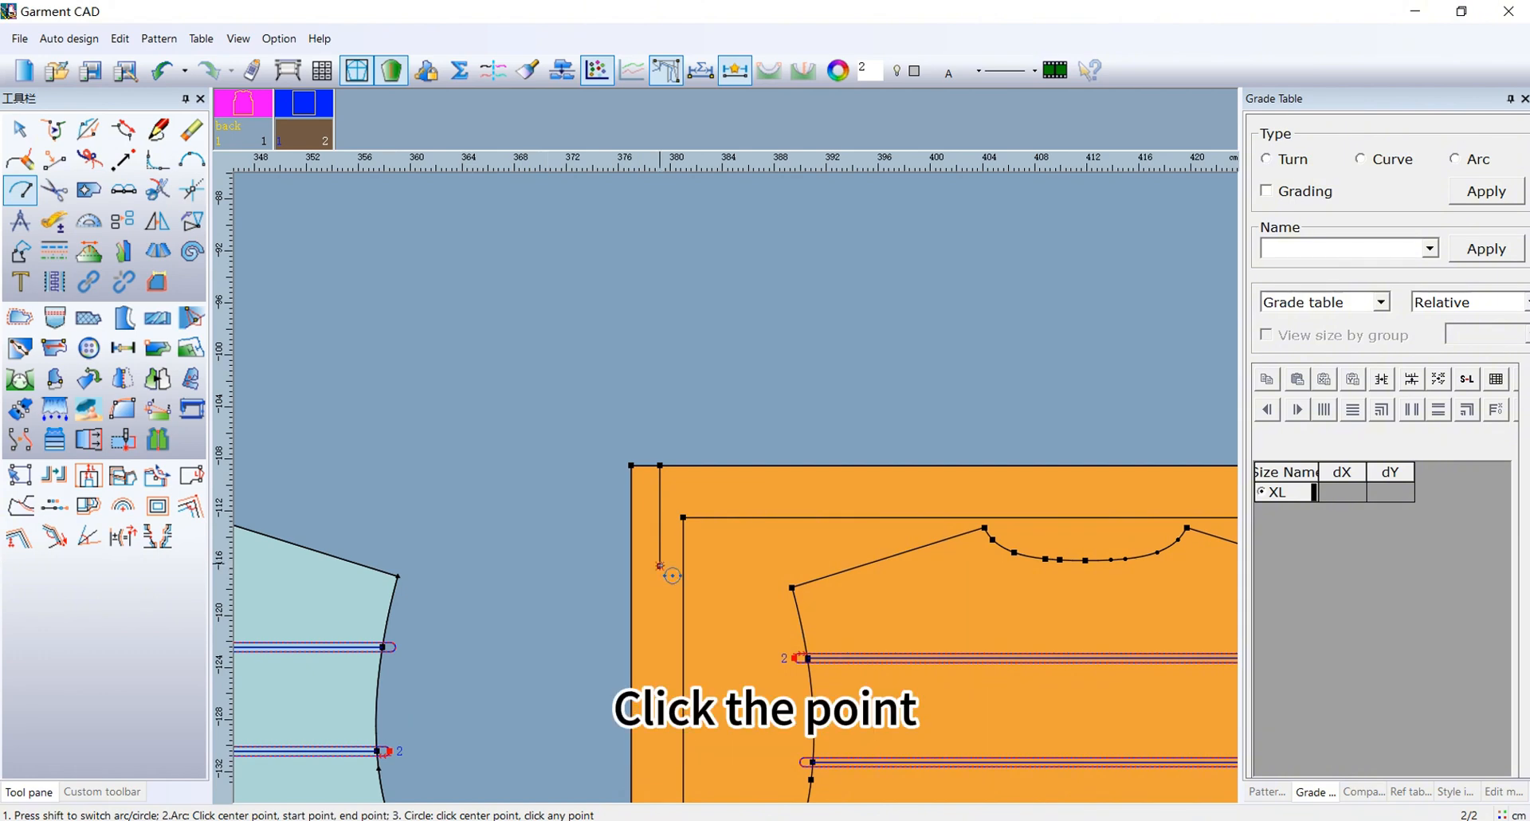
click(672, 576)
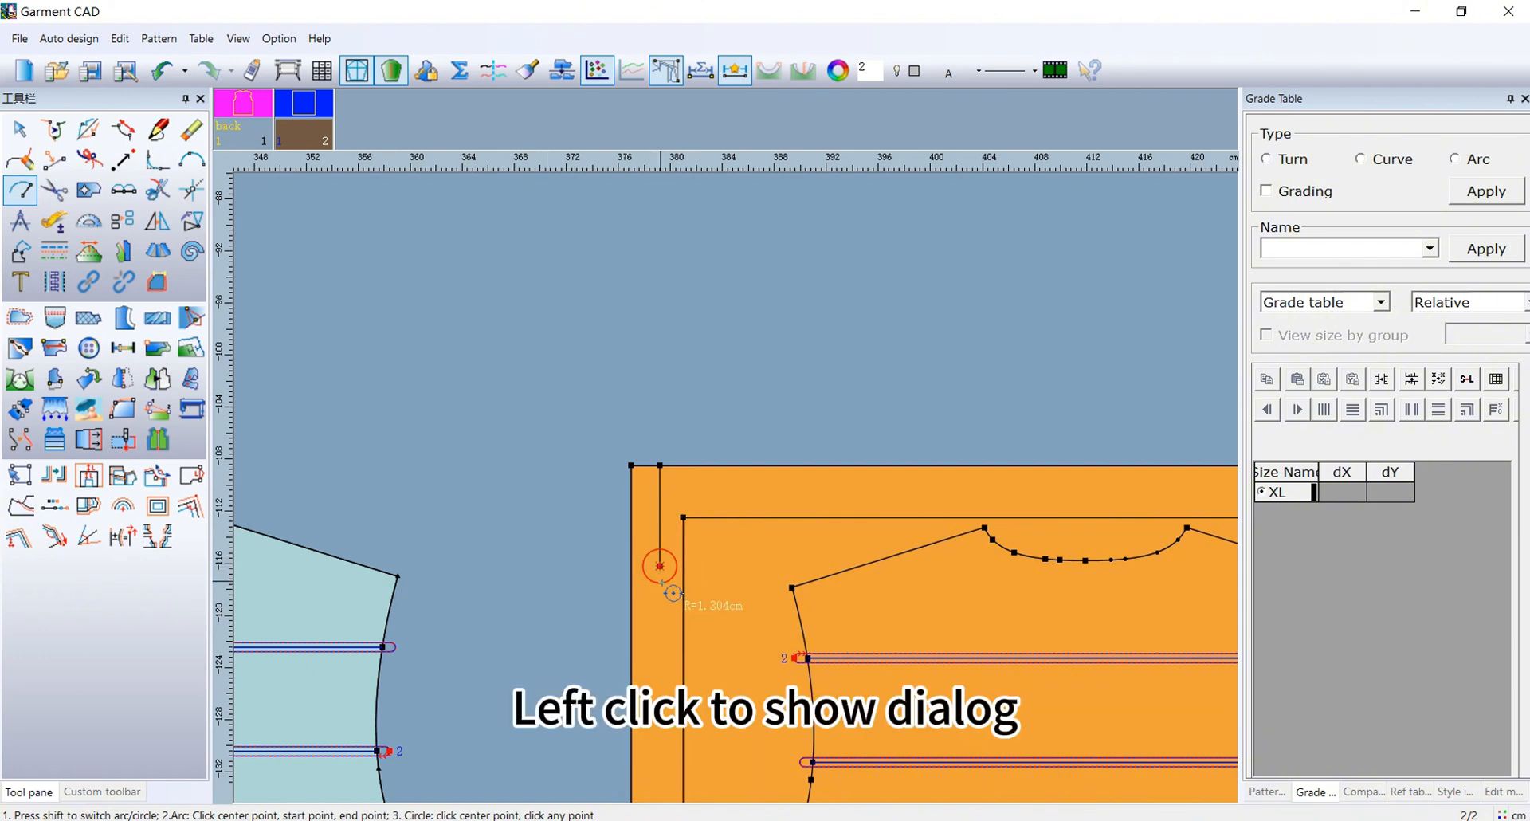
click(672, 593)
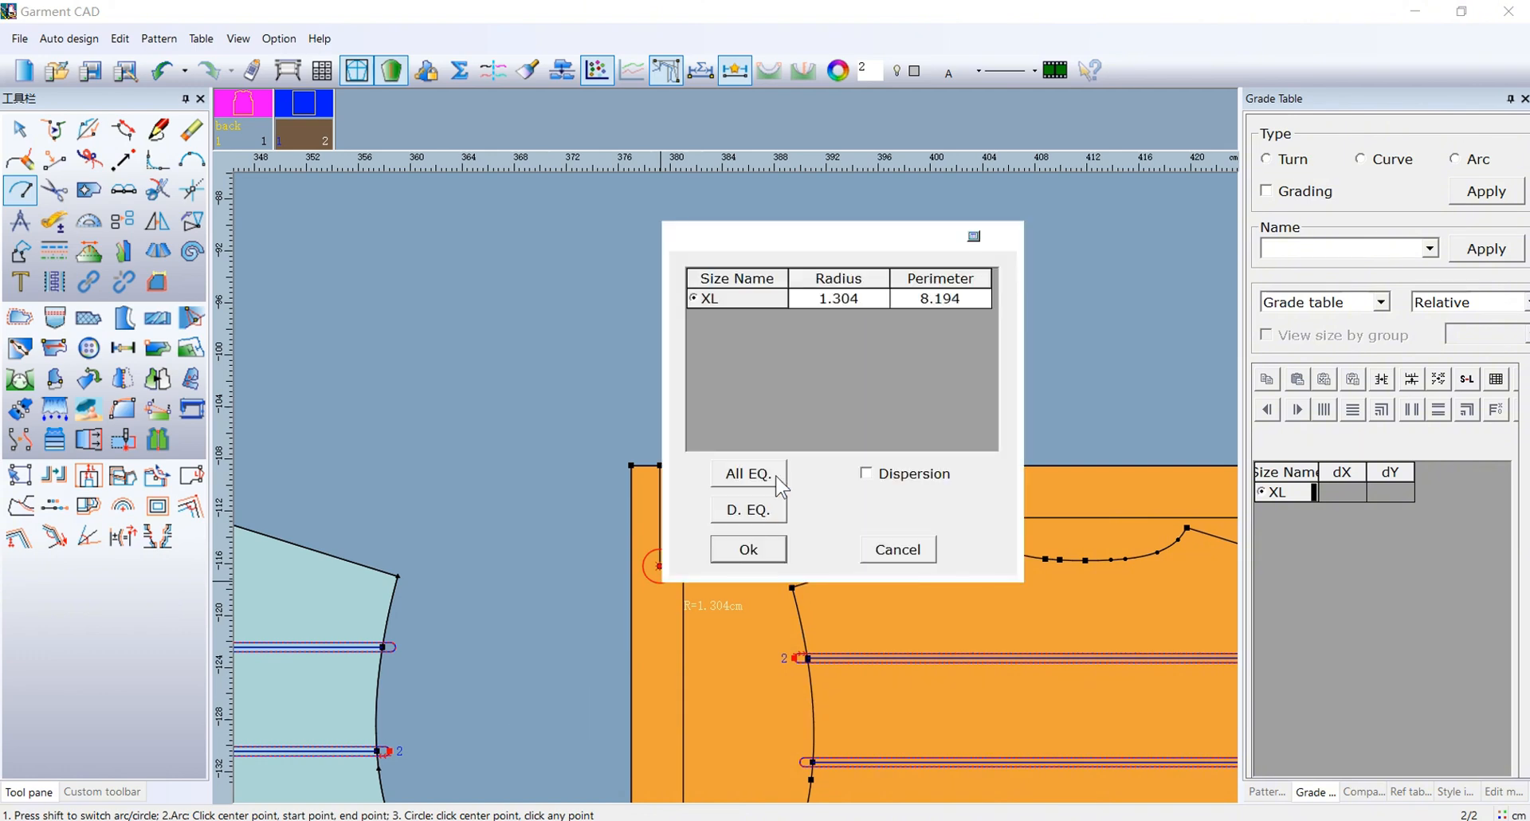
drag(829, 239, 914, 375)
double_click(924, 423)
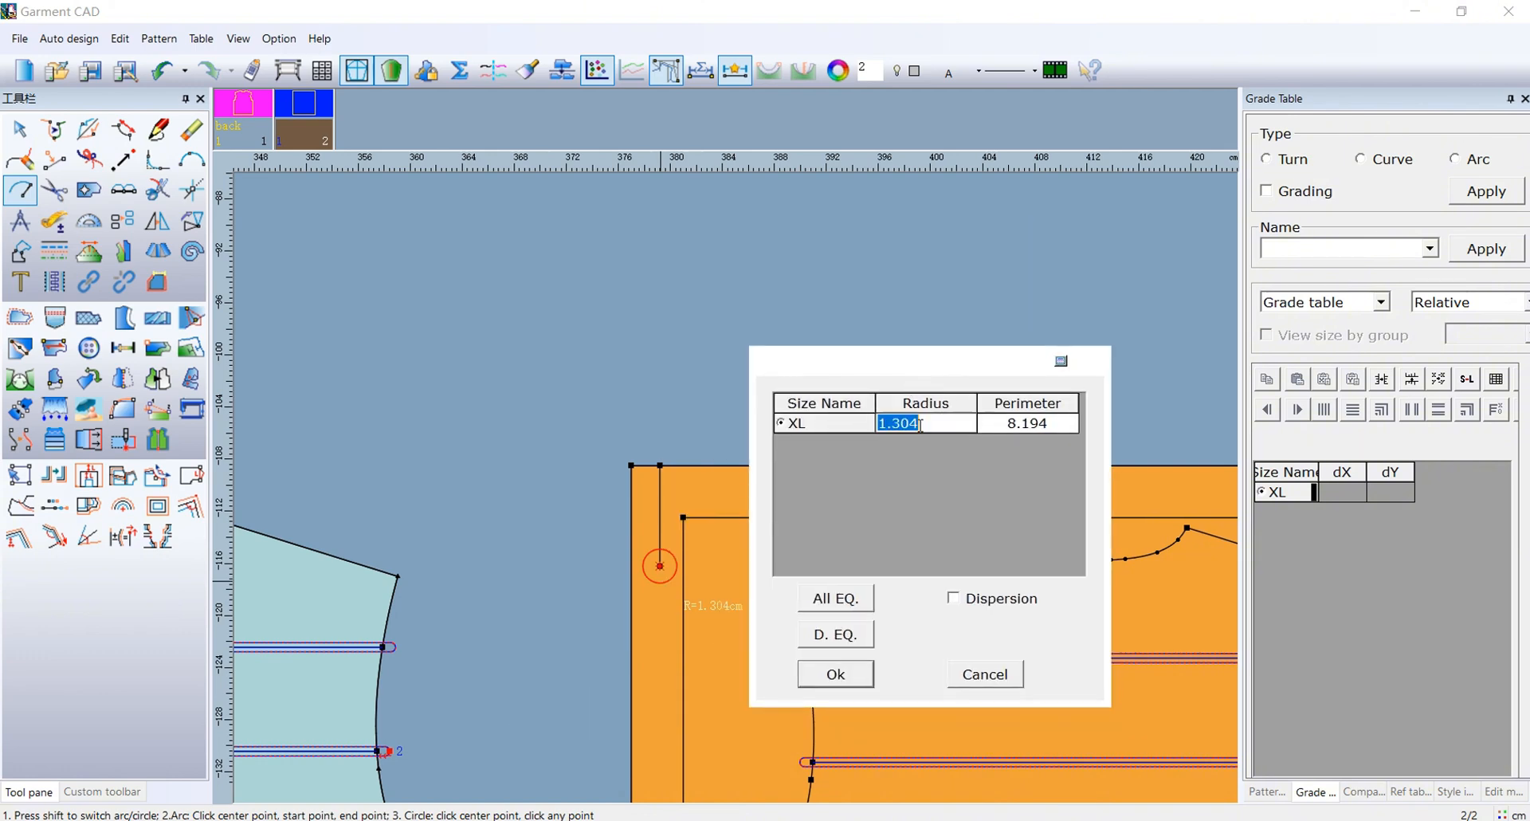
text(0.15)
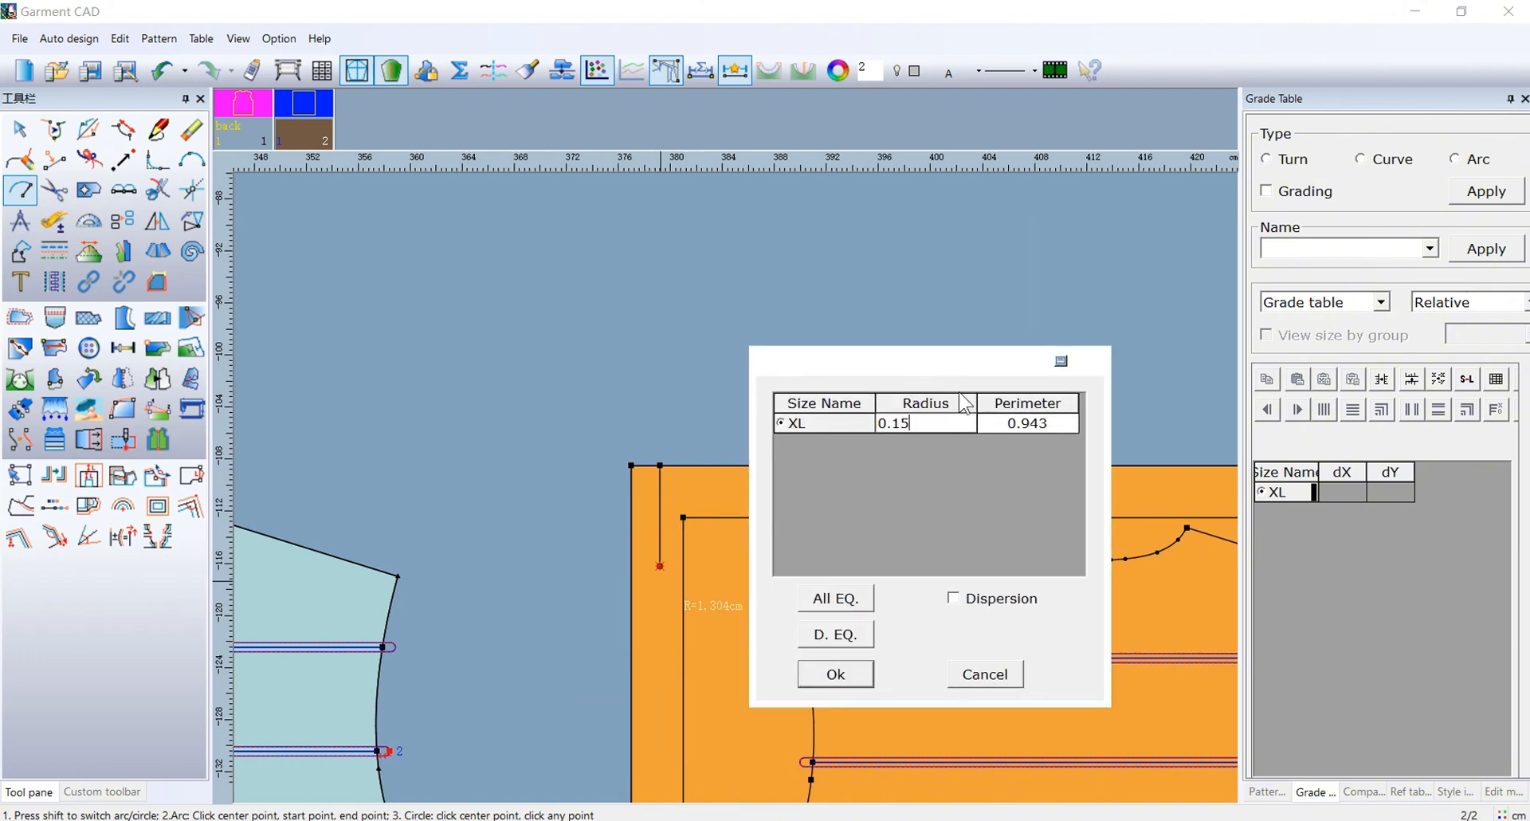
click(906, 482)
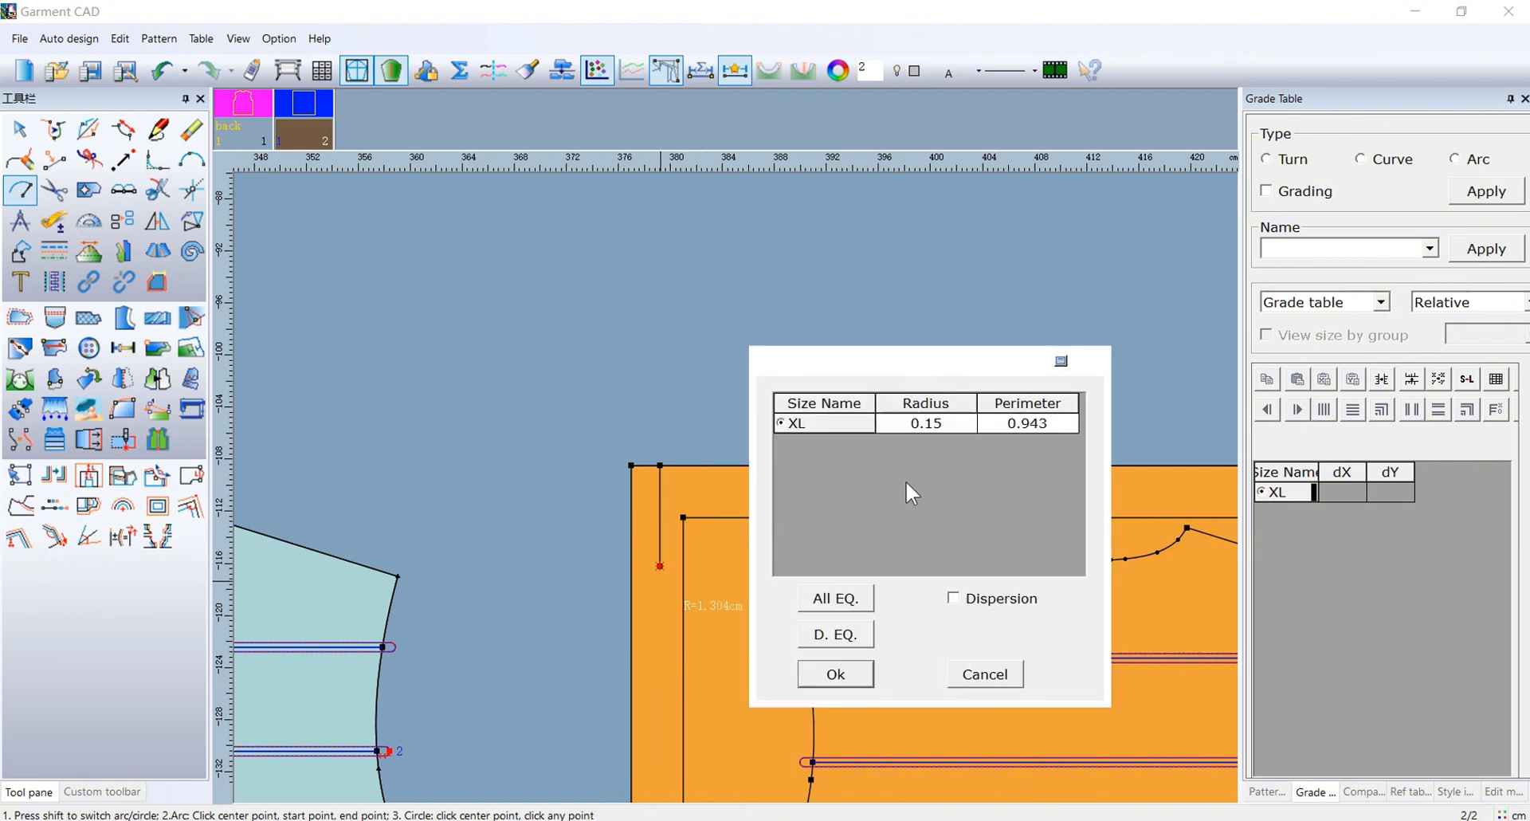
click(835, 675)
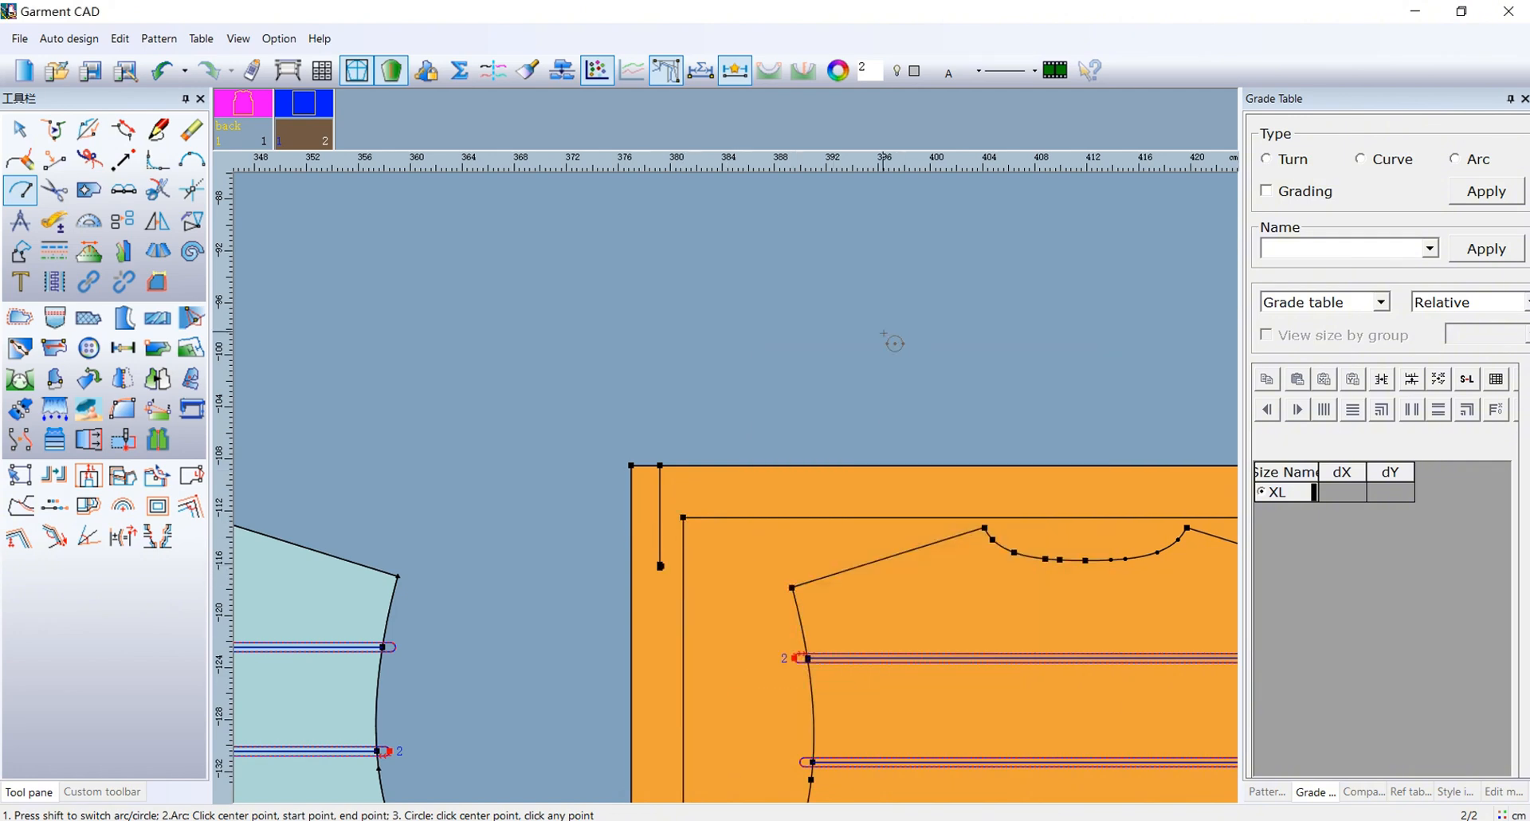
- Set the small circle's line output type to cutting
click(64, 256)
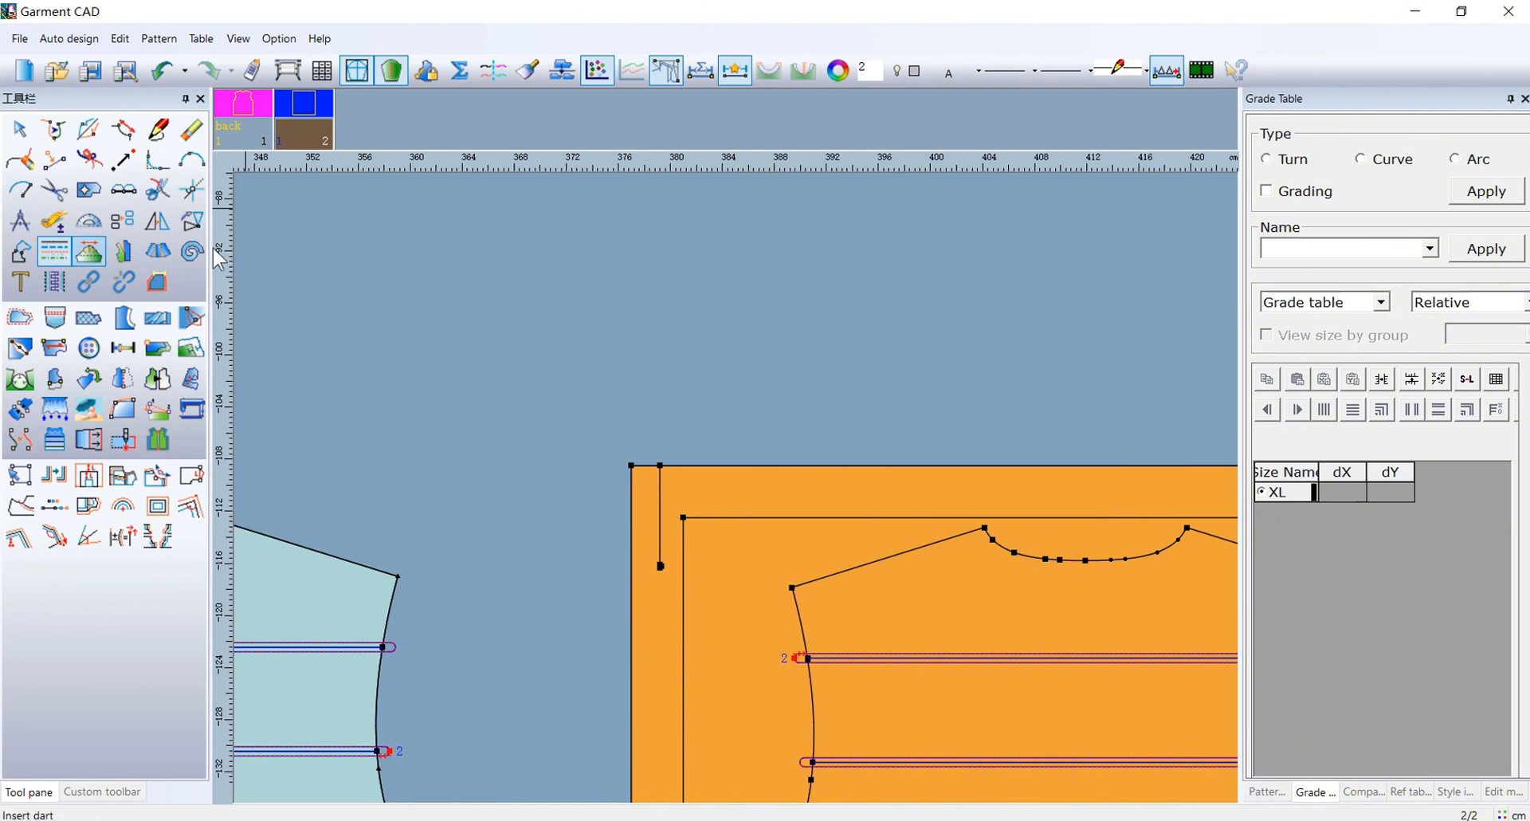
click(1146, 70)
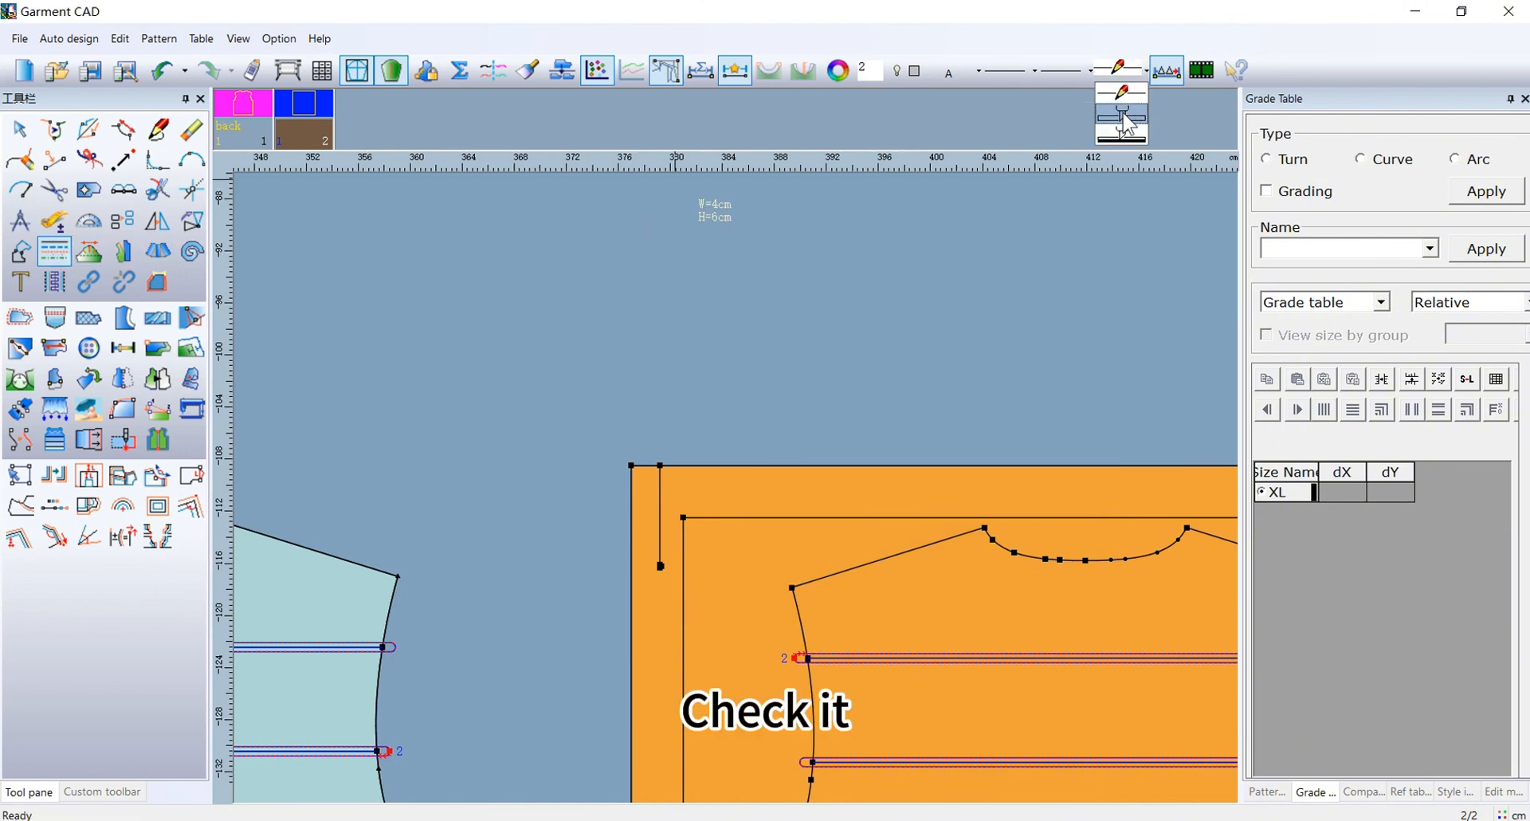
click(1124, 118)
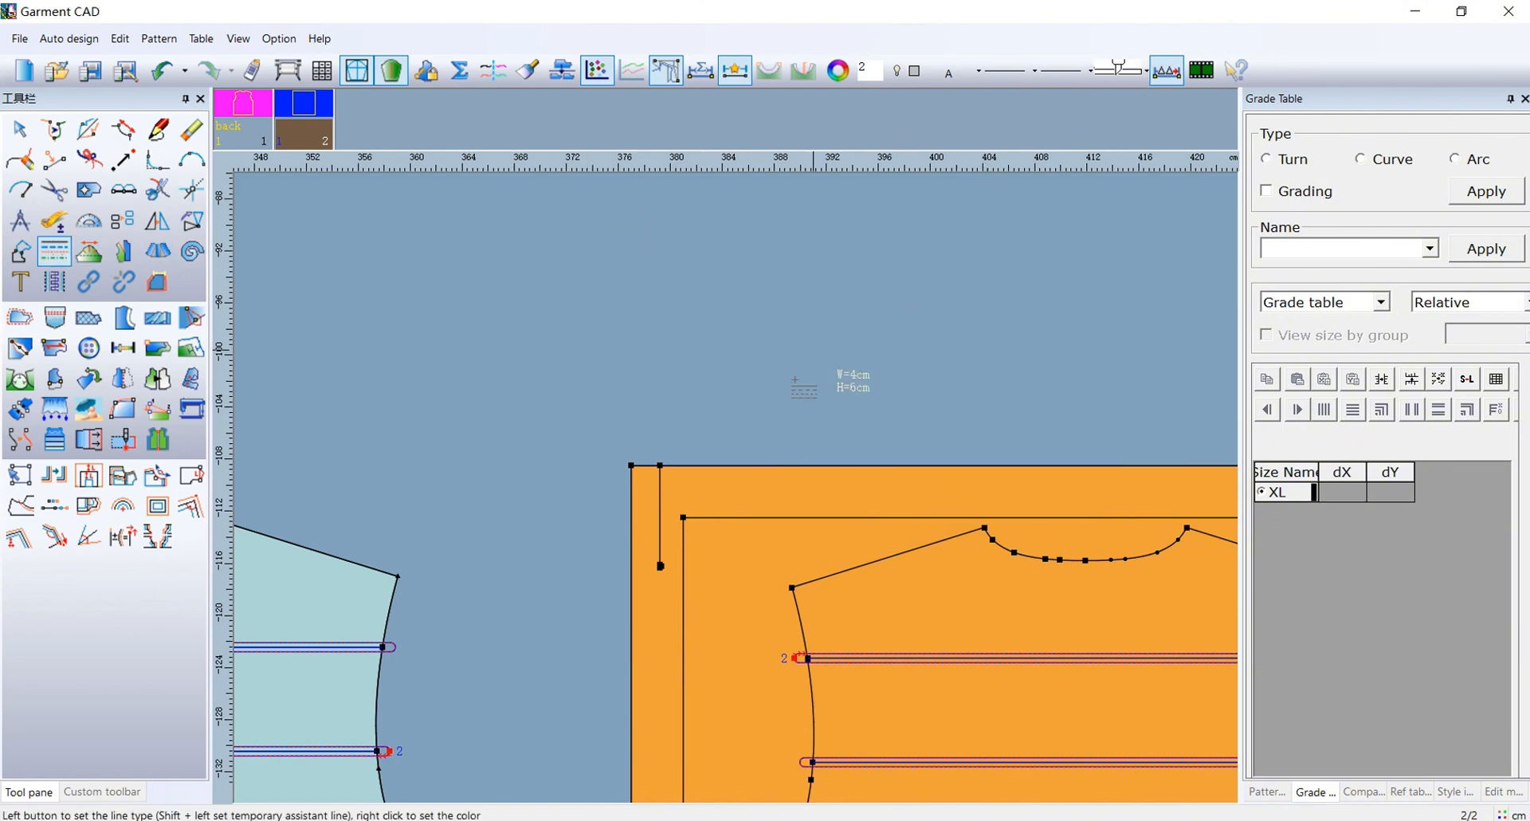
scroll(720, 492, up, 2)
scroll(720, 492, up, 2)
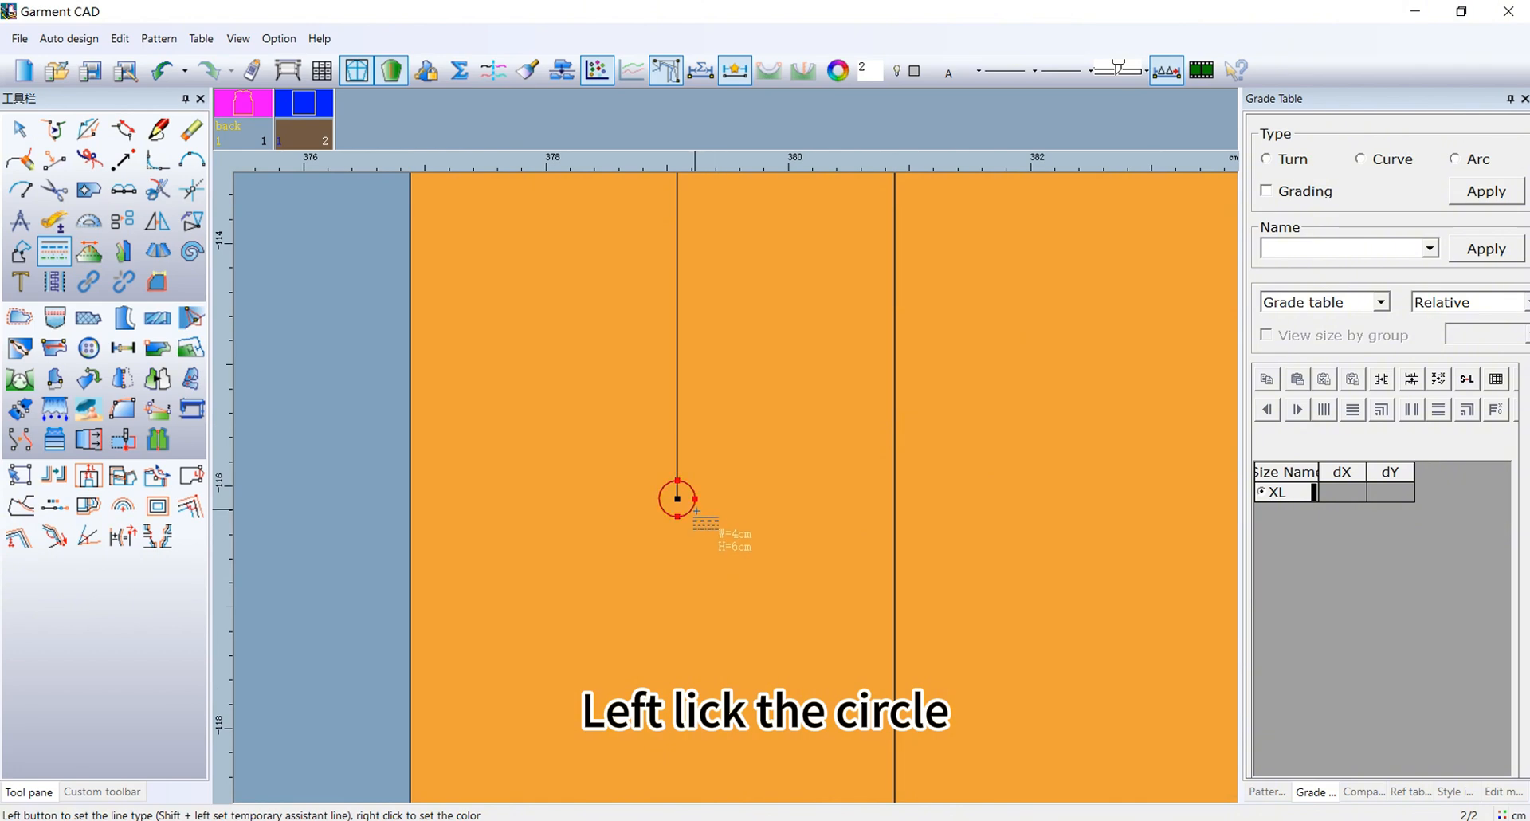
click(696, 510)
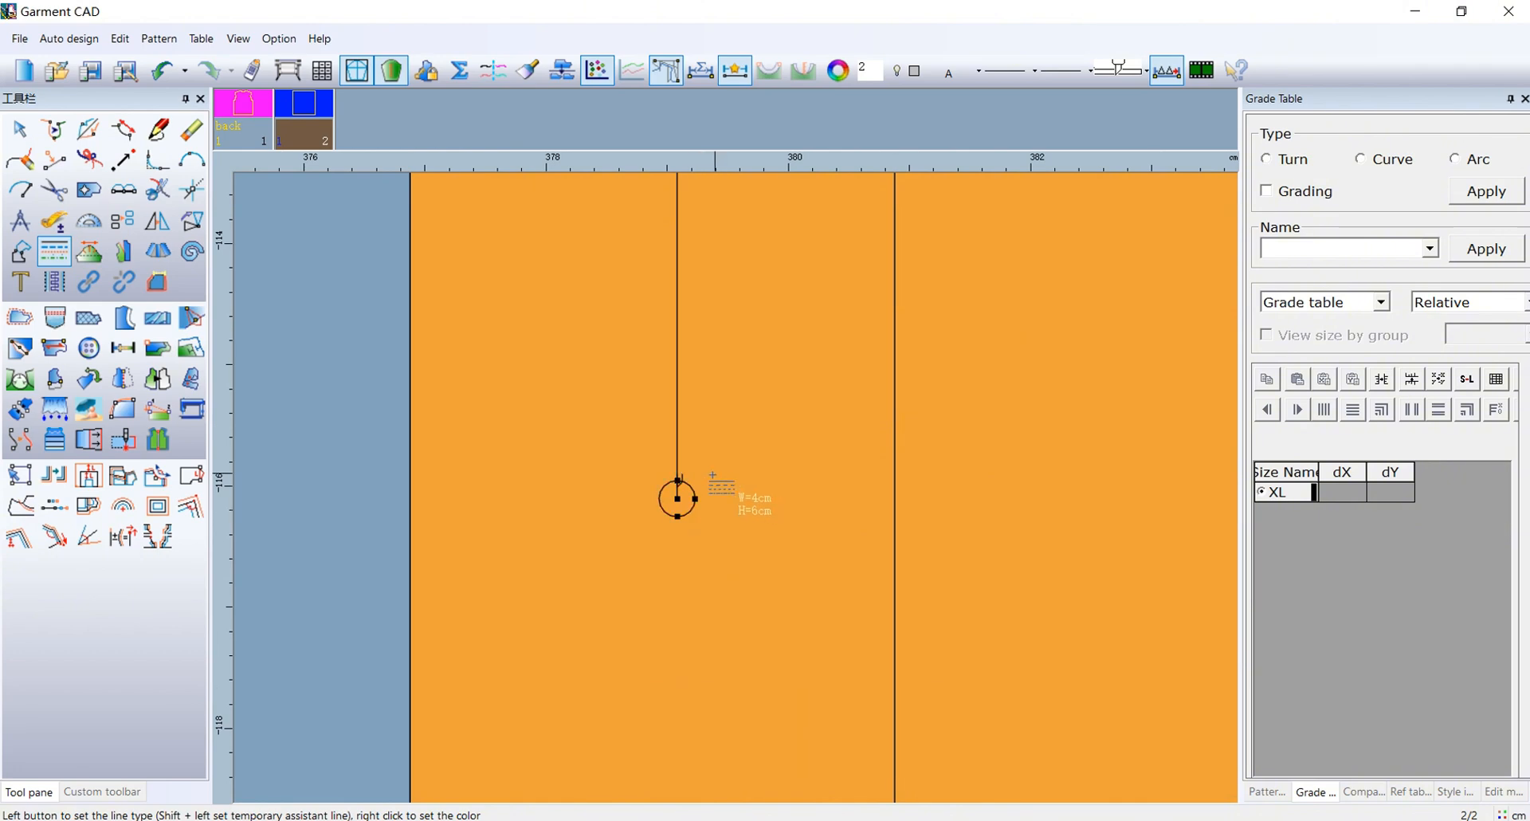
- Add a sewing template location point at the centre of the small circle
click(128, 440)
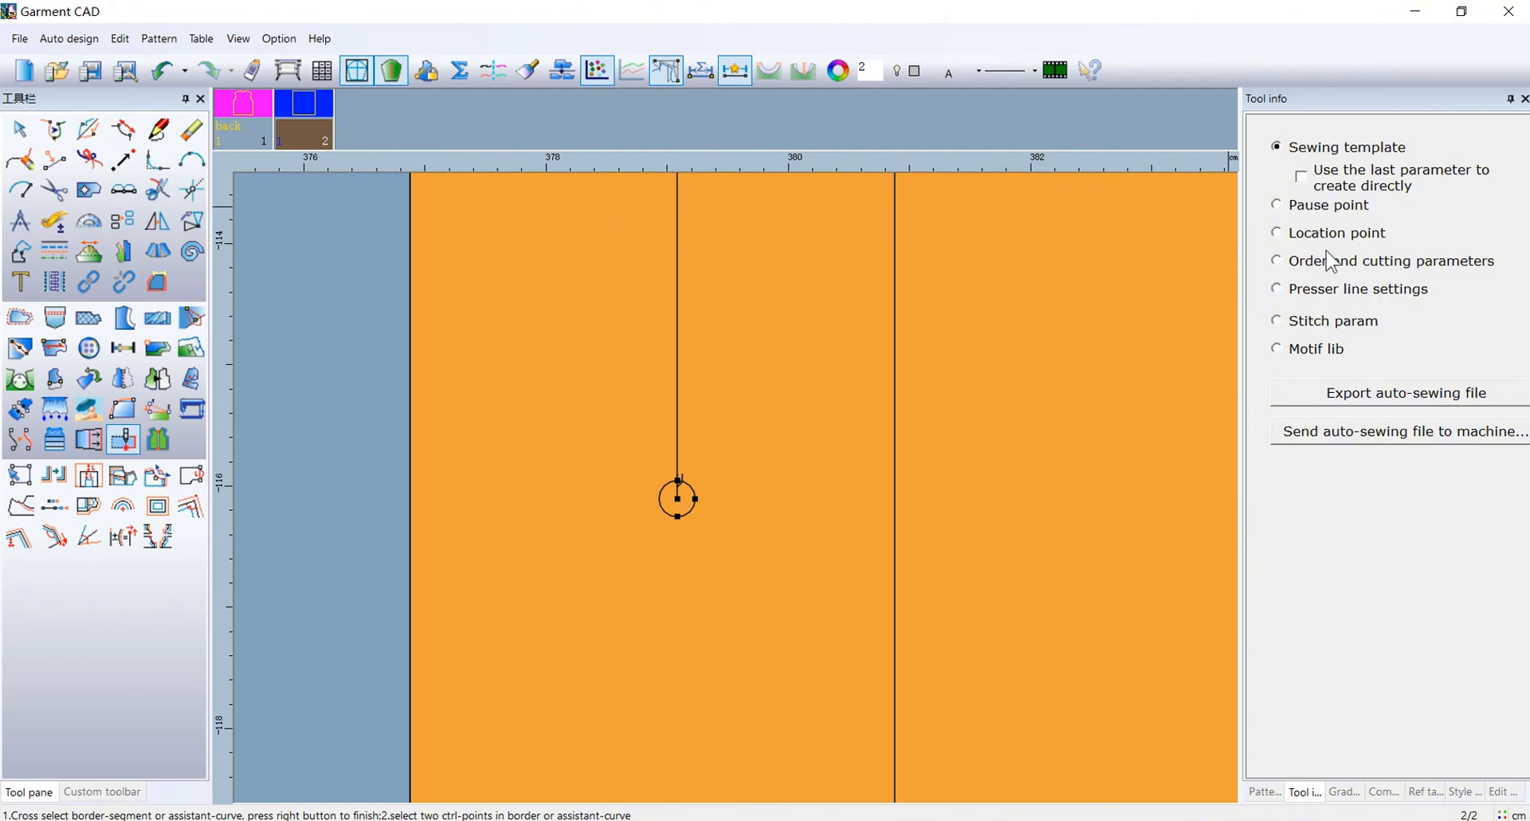
click(1277, 233)
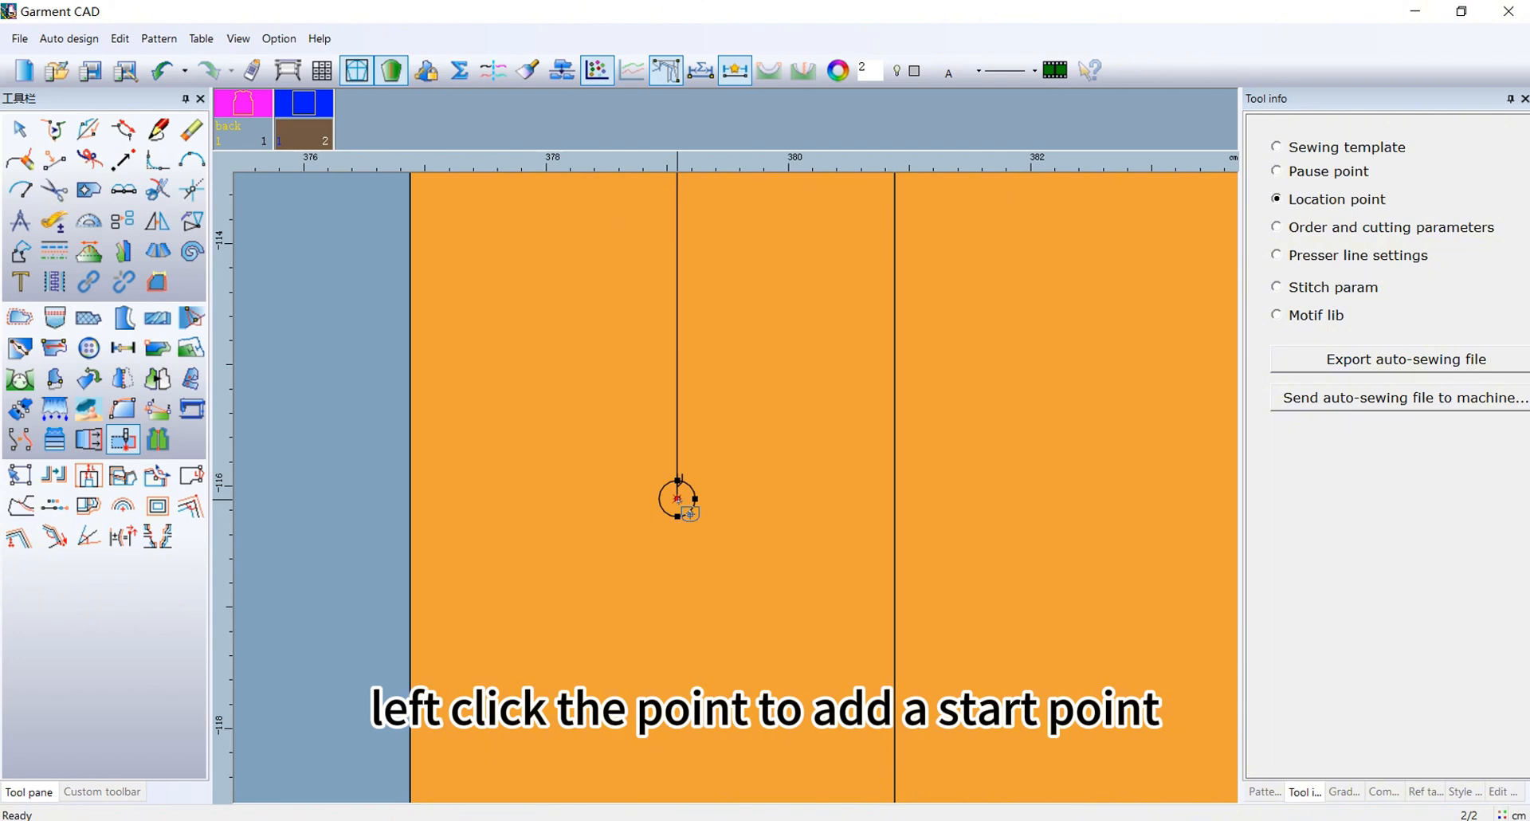
click(678, 499)
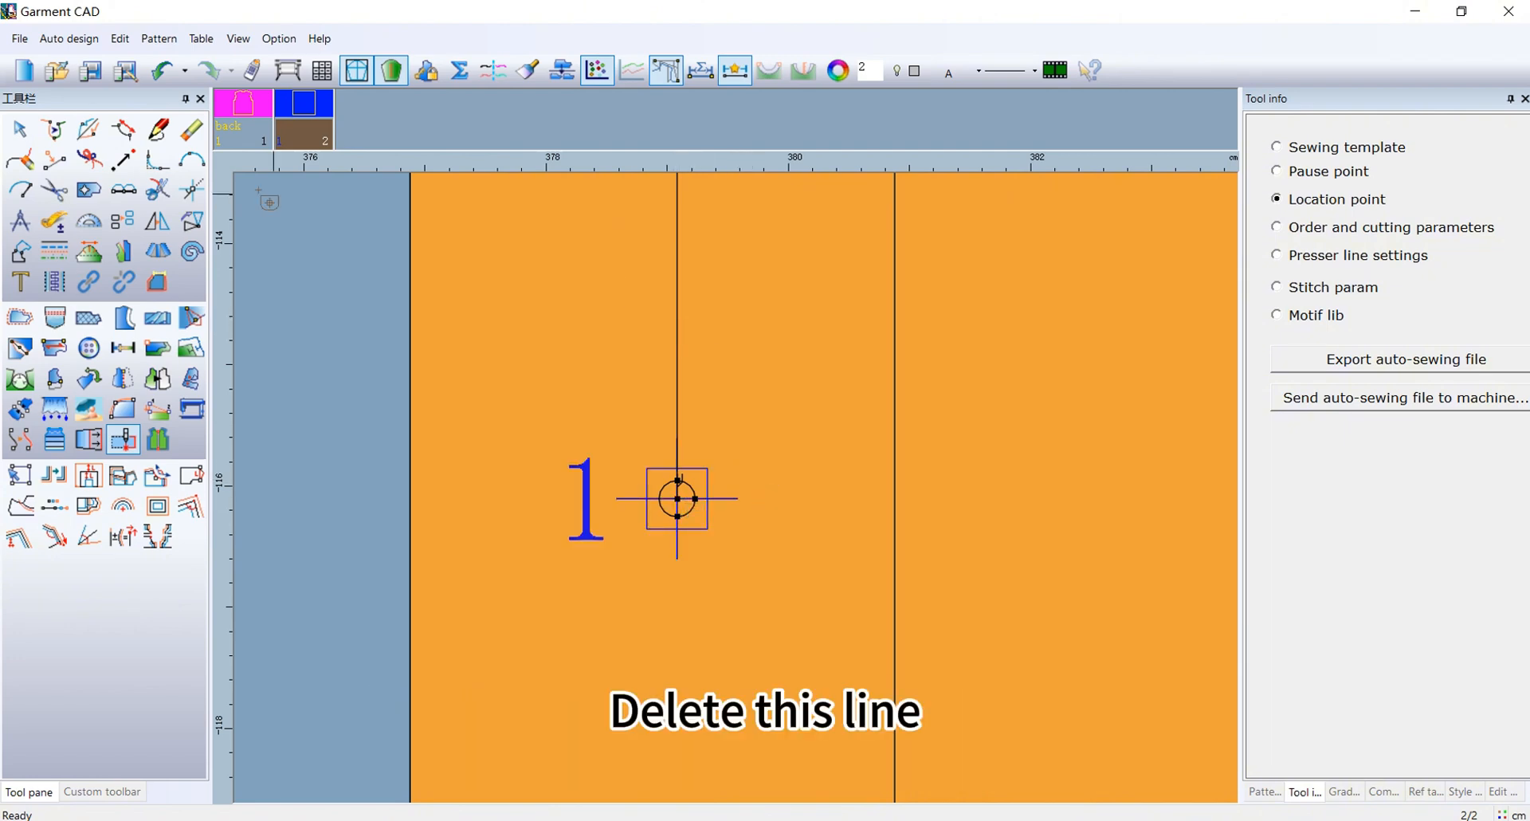
- Delete the vertical guide line that runs from the frame's top edge to the small circle
click(192, 128)
click(677, 289)
right_click(781, 307)
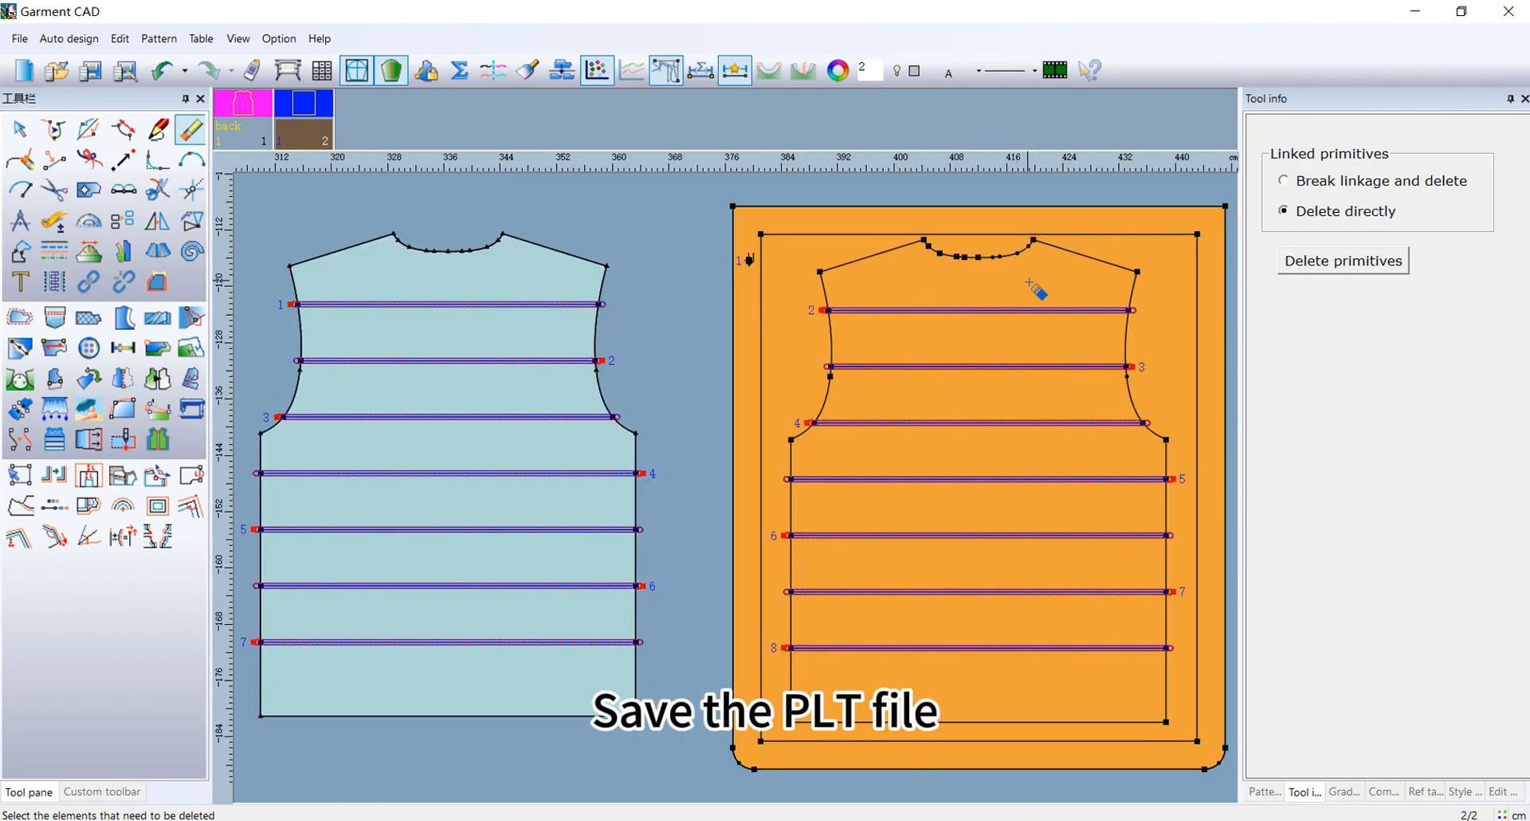
- Show only the template frame in the work area and accept the plot parameters in the system setup
click(424, 73)
click(279, 38)
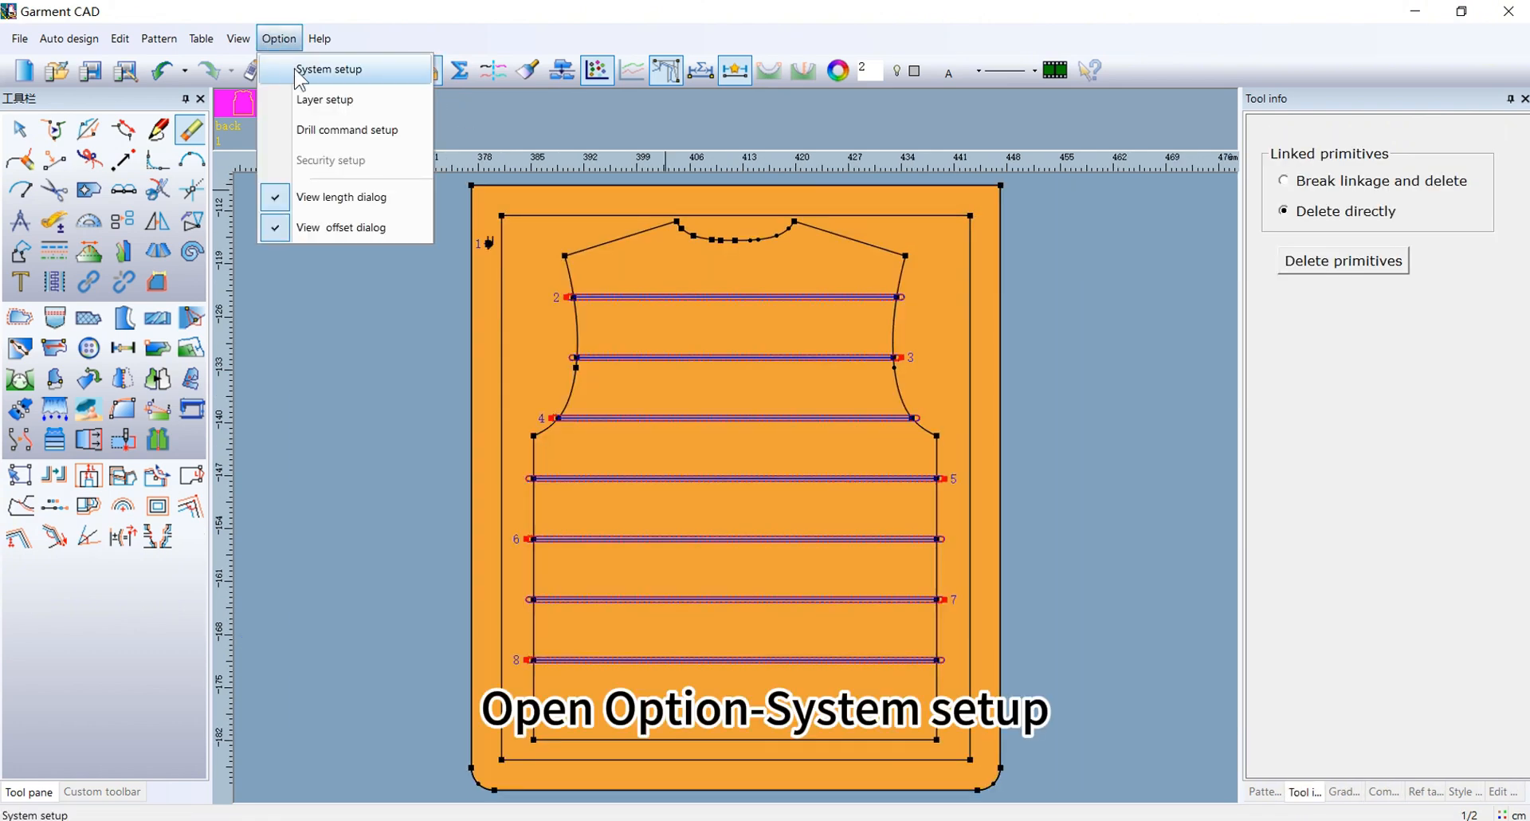
click(319, 72)
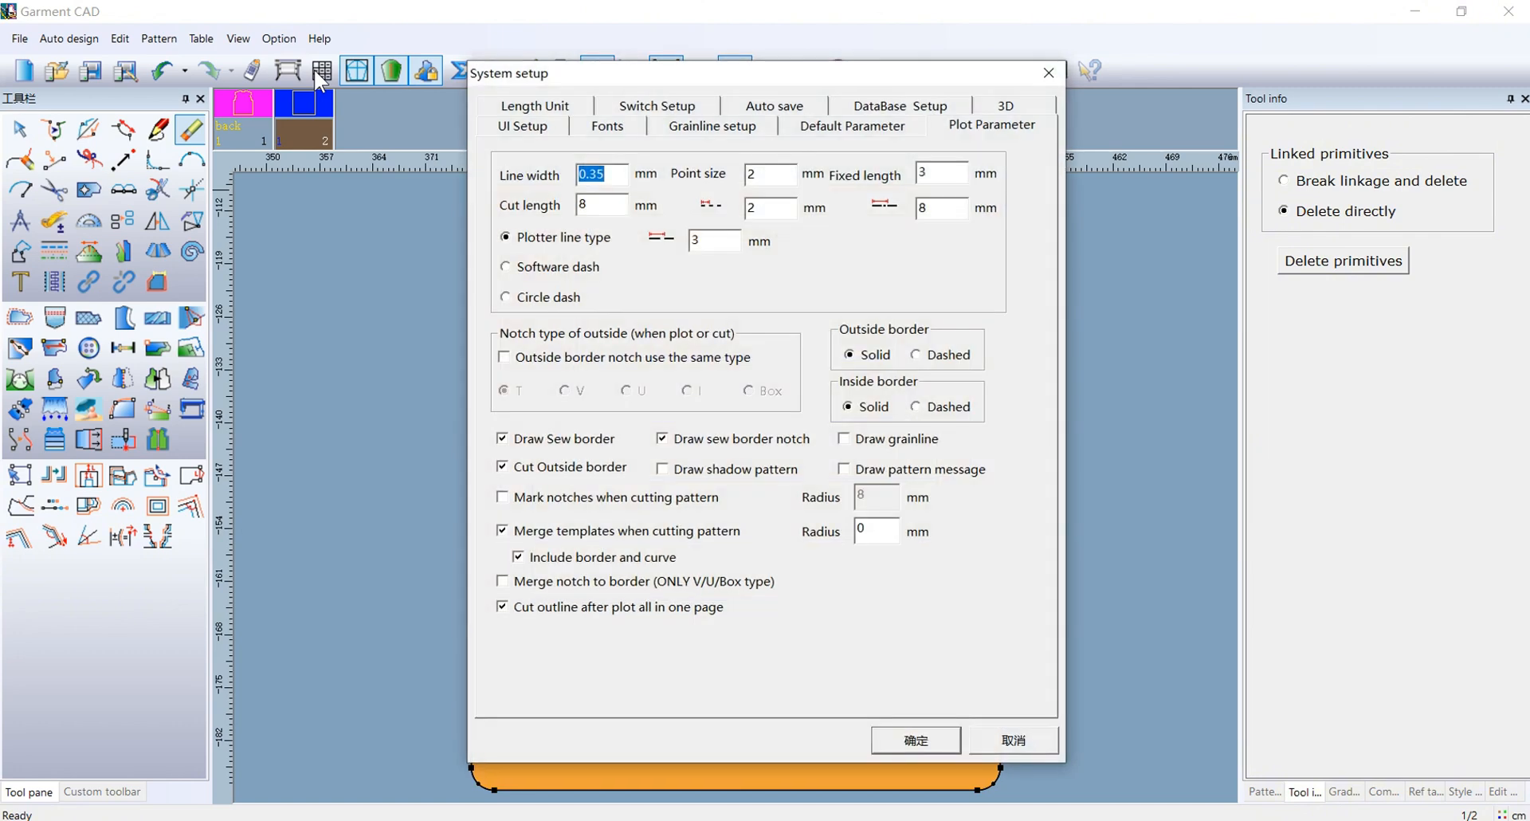
click(992, 130)
click(917, 741)
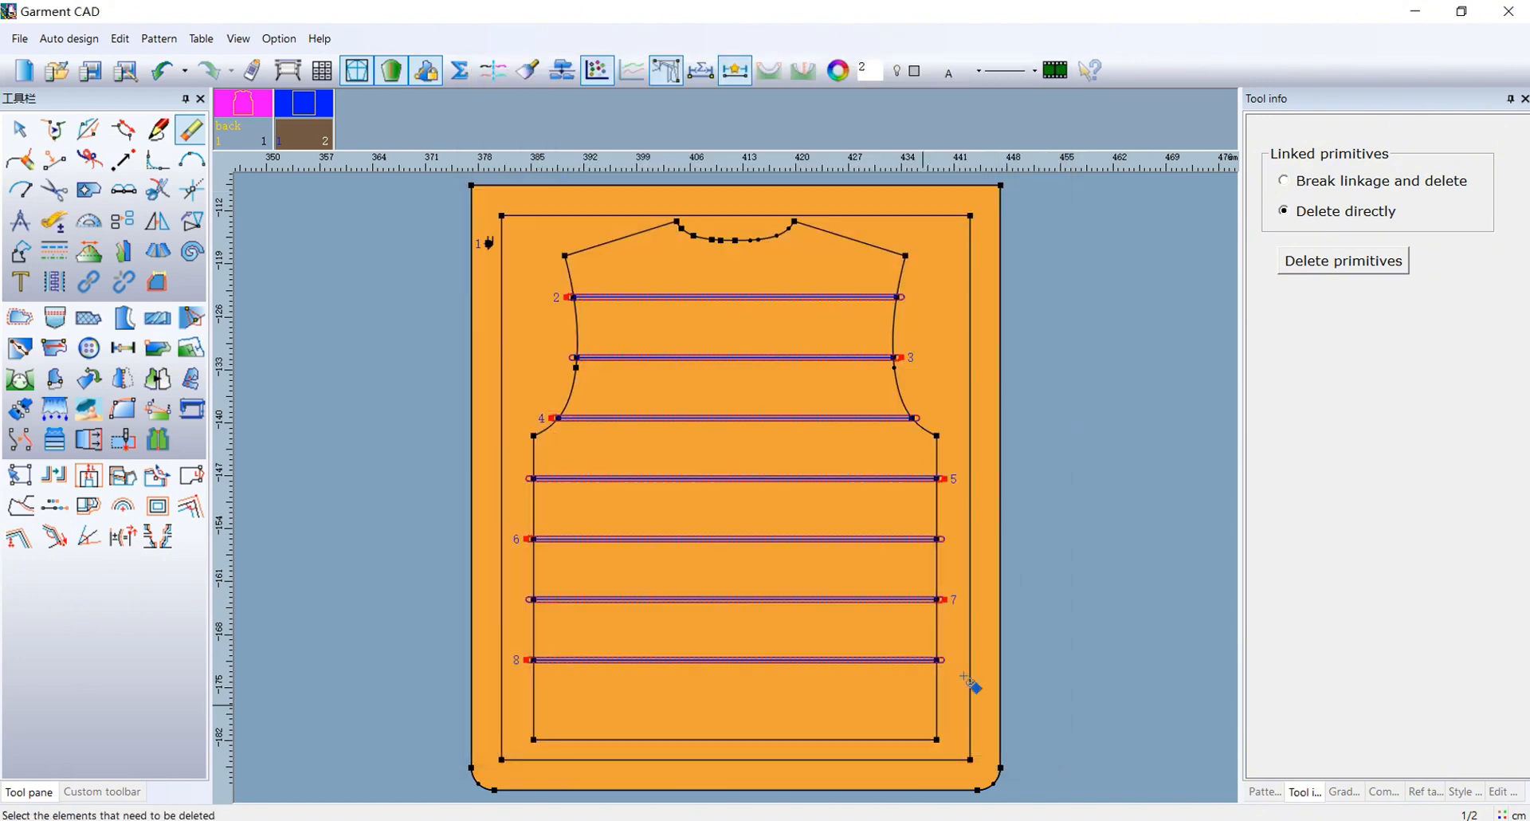
- Start a plot of the template and confirm a user-defined page size of 2000 by 100000 mm
click(291, 78)
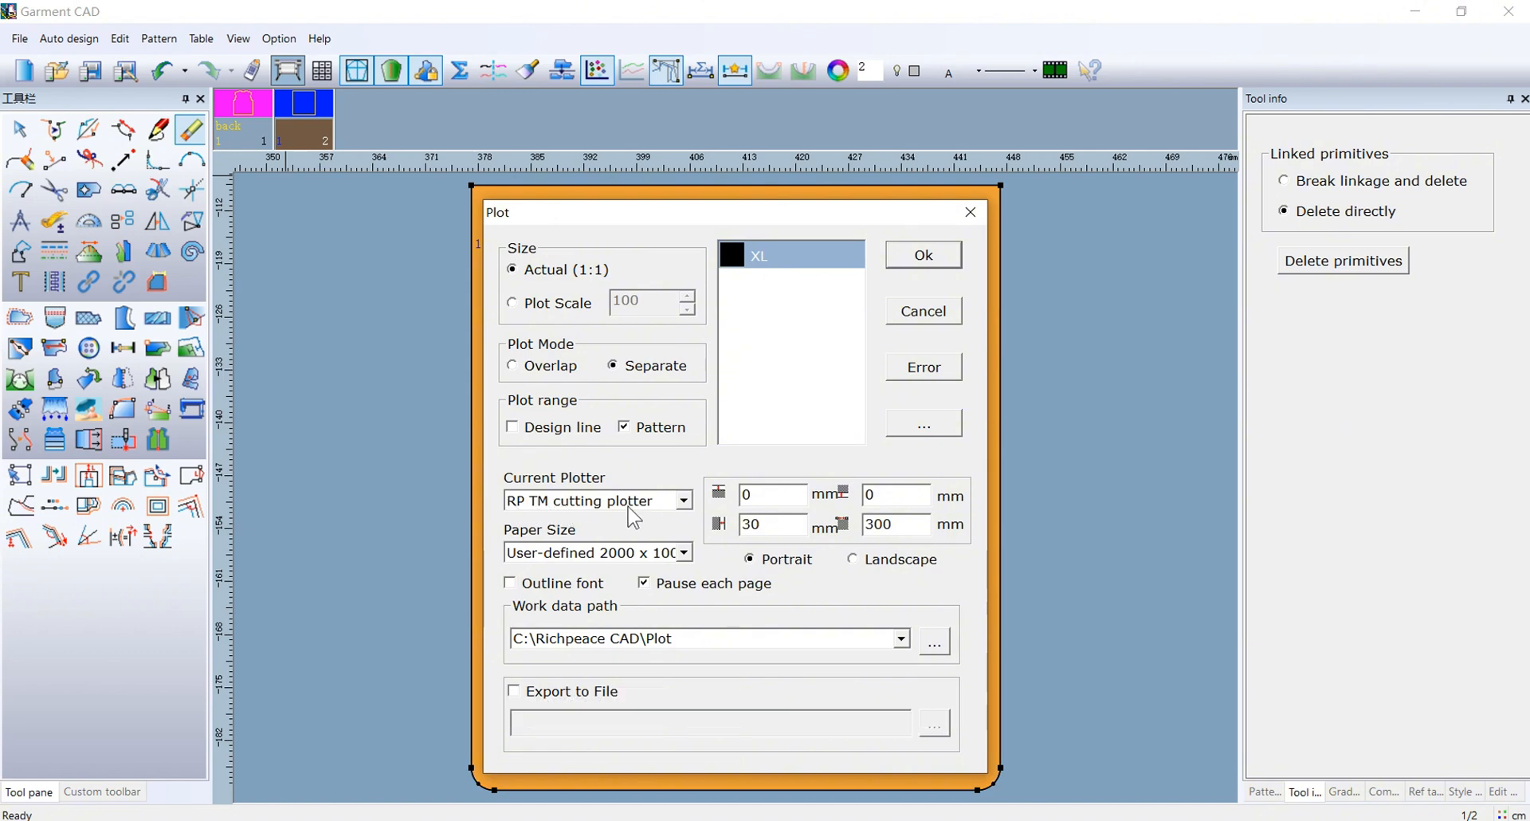
click(683, 553)
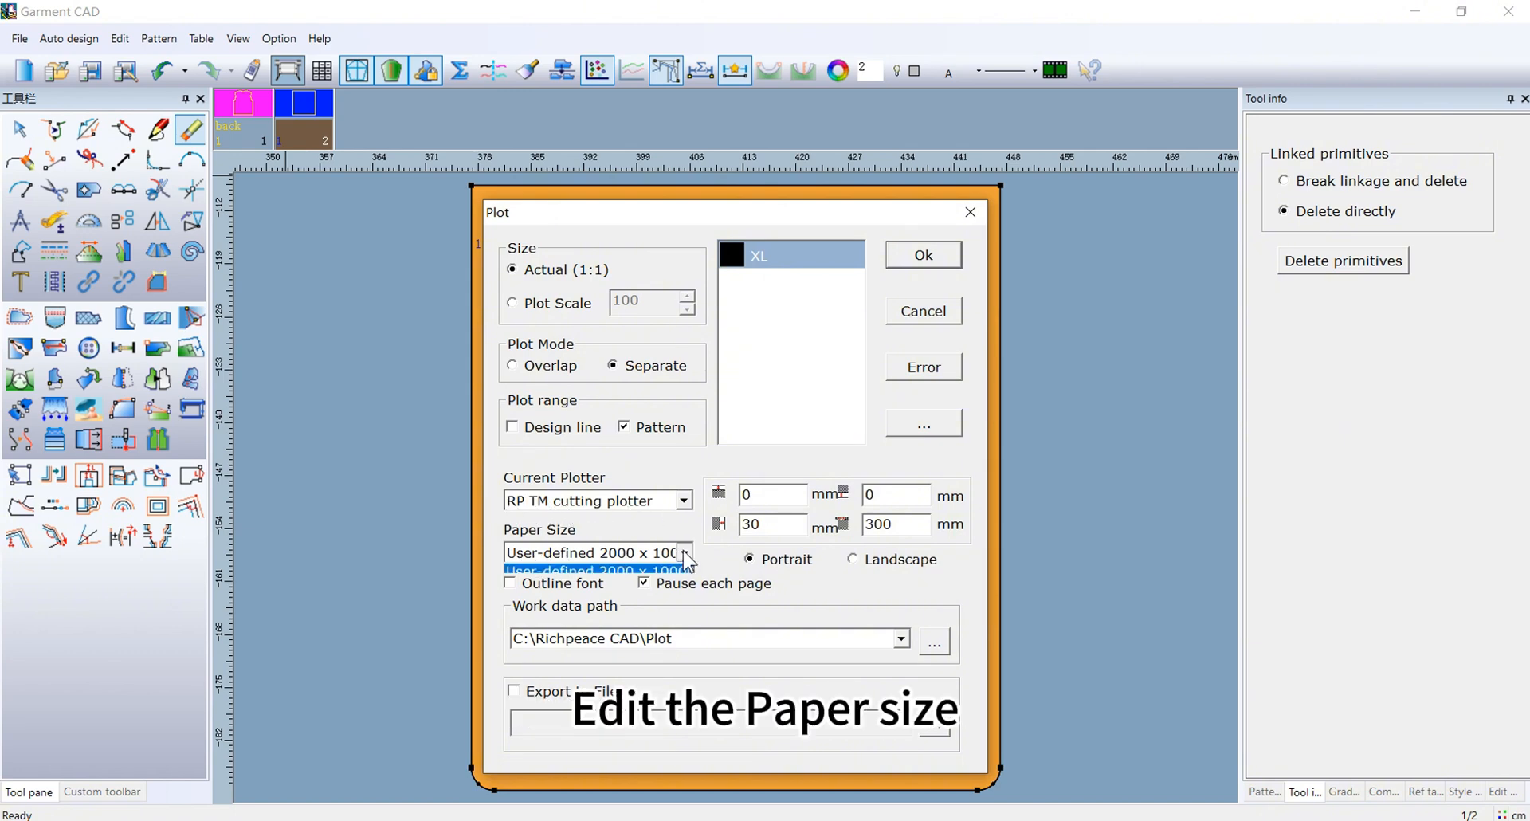
click(589, 589)
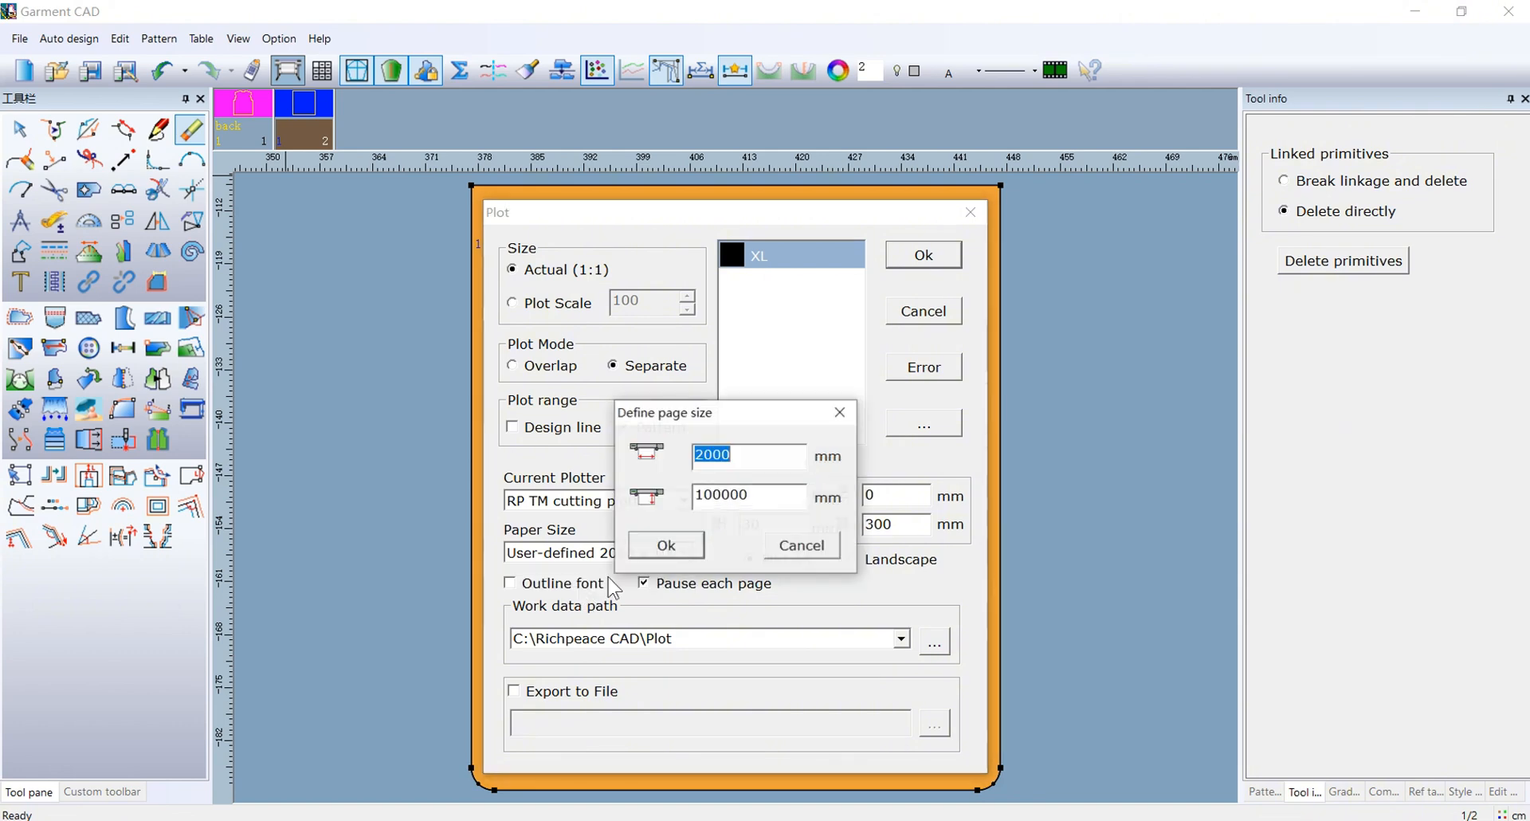
click(747, 456)
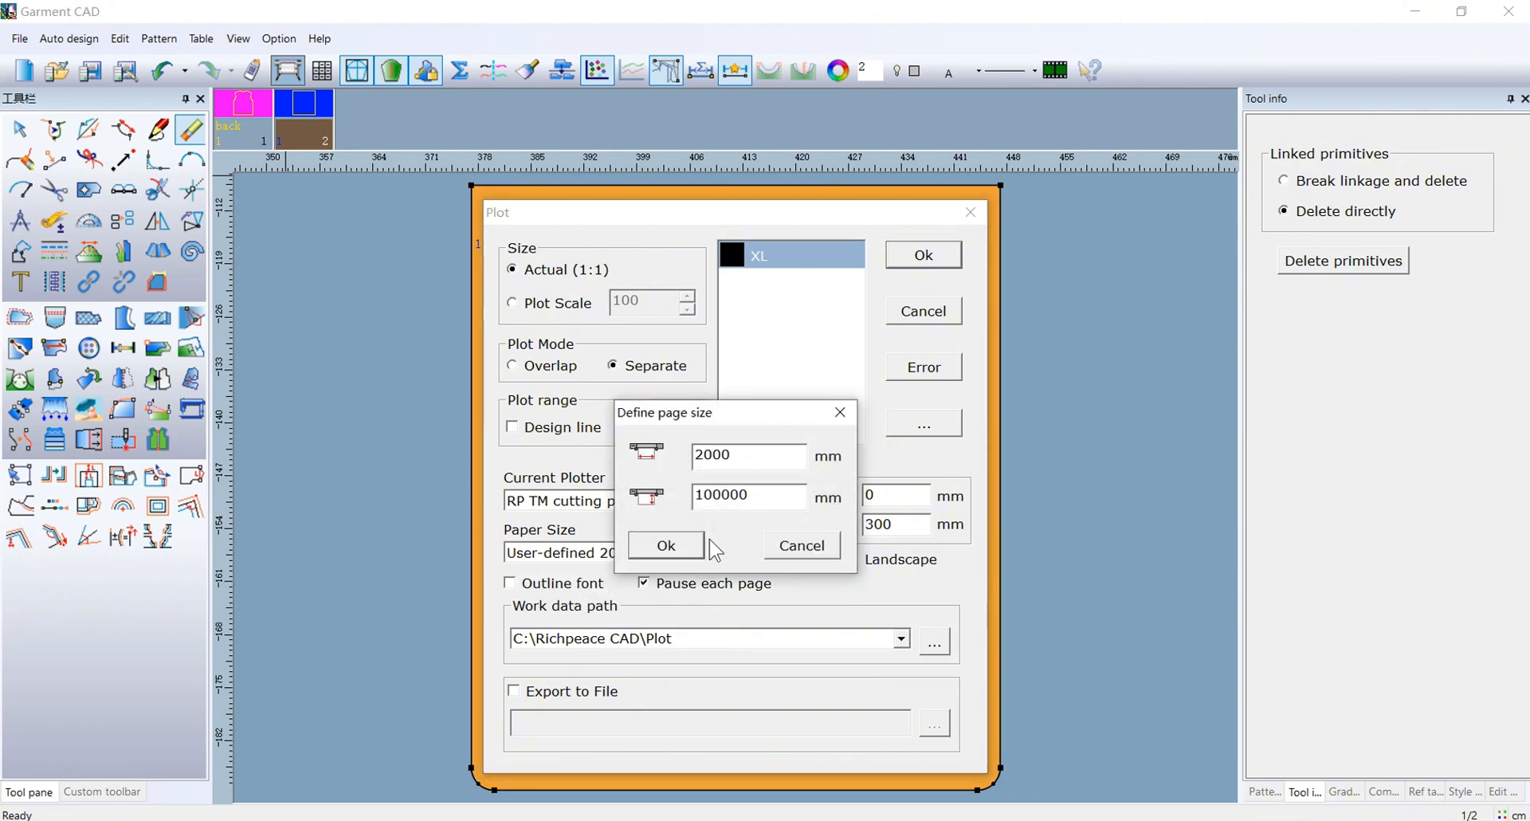
click(678, 547)
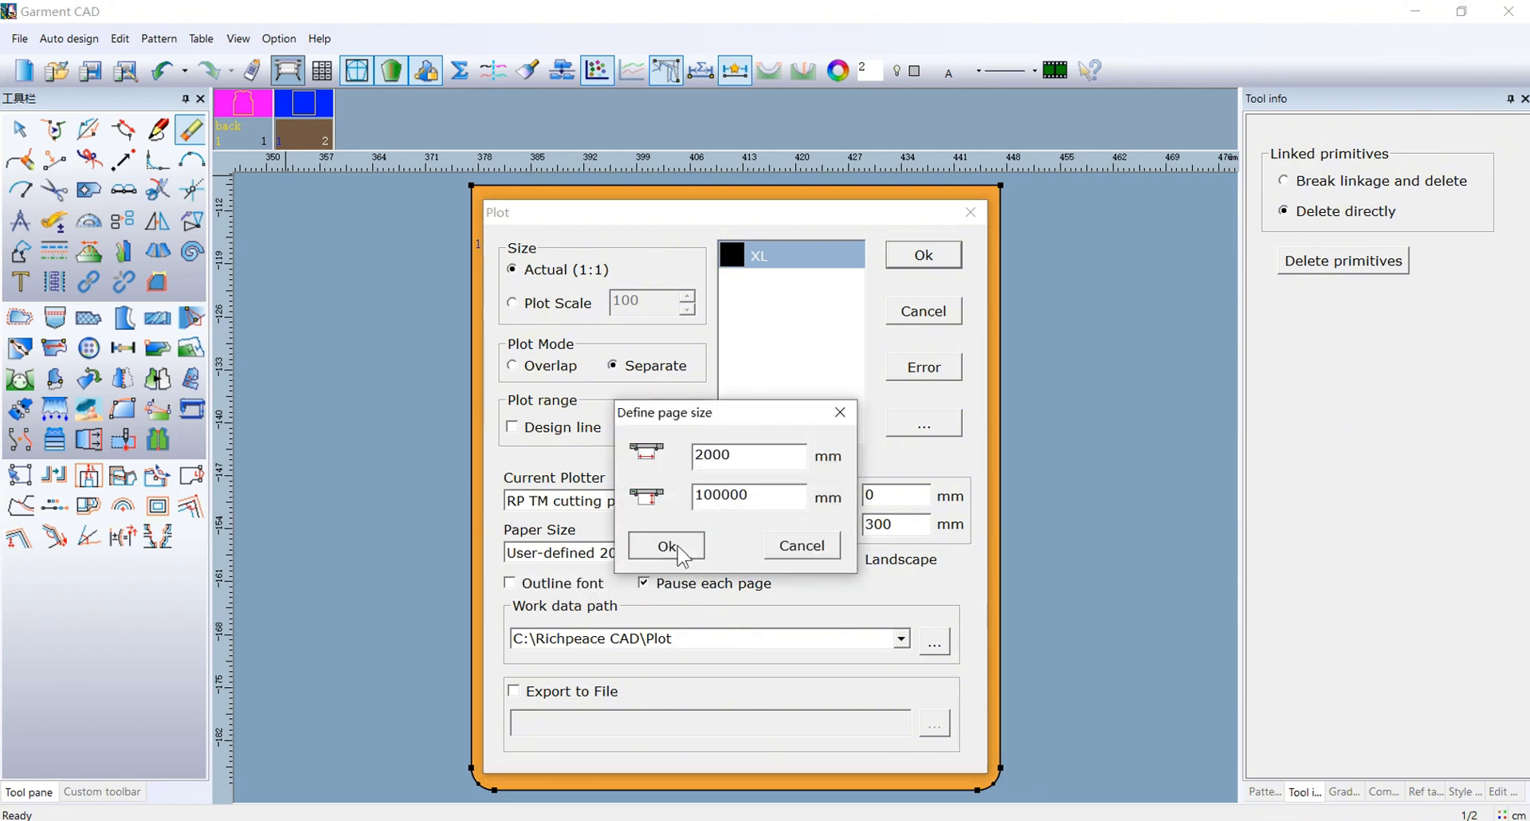
- Export the plot to a PLT file named "quilting template" in the desktop folder 新建文件夹 (3)
click(514, 691)
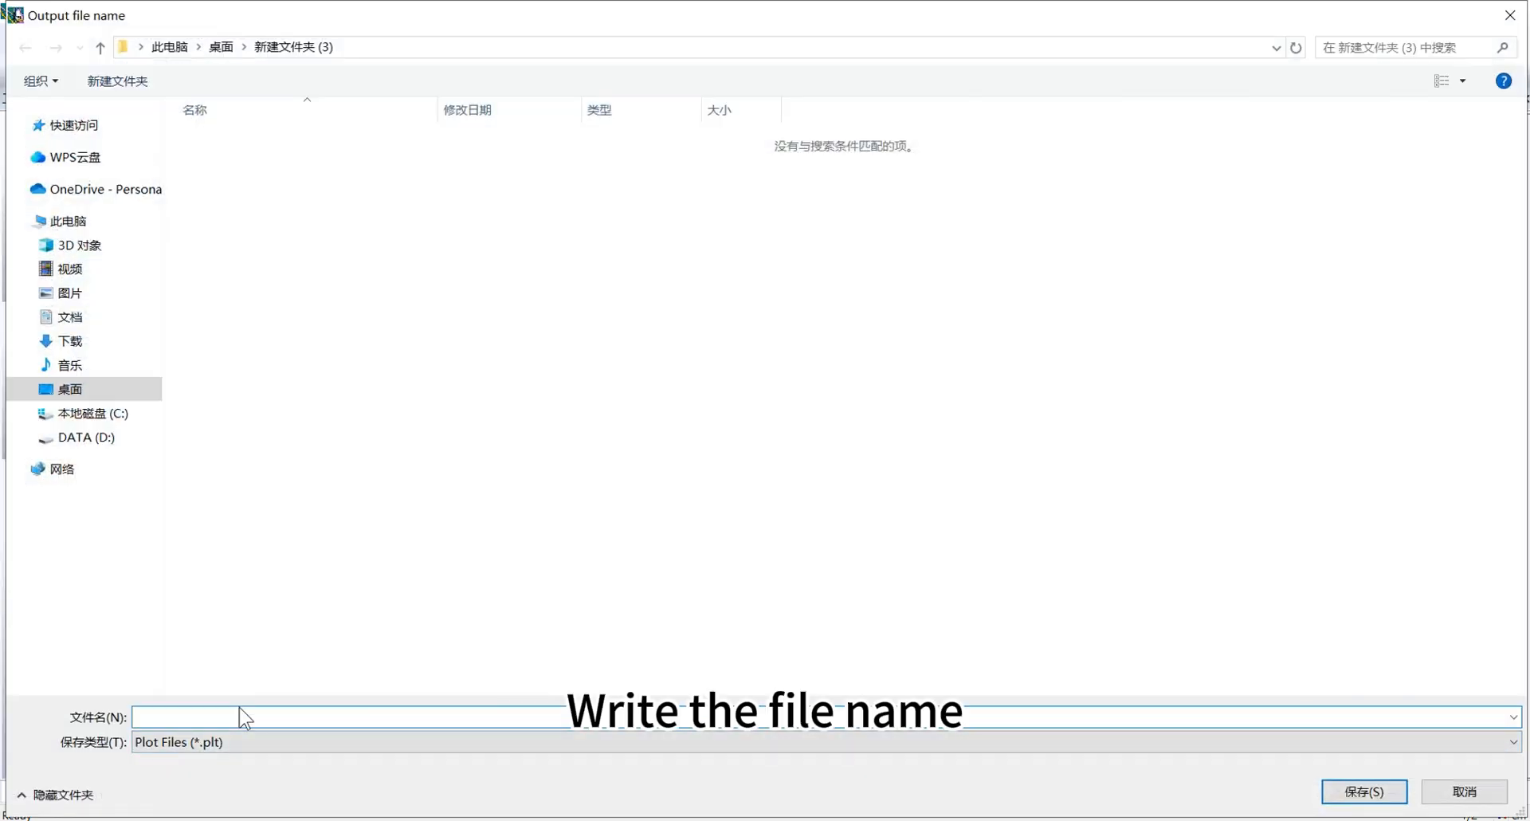
text(quilting template)
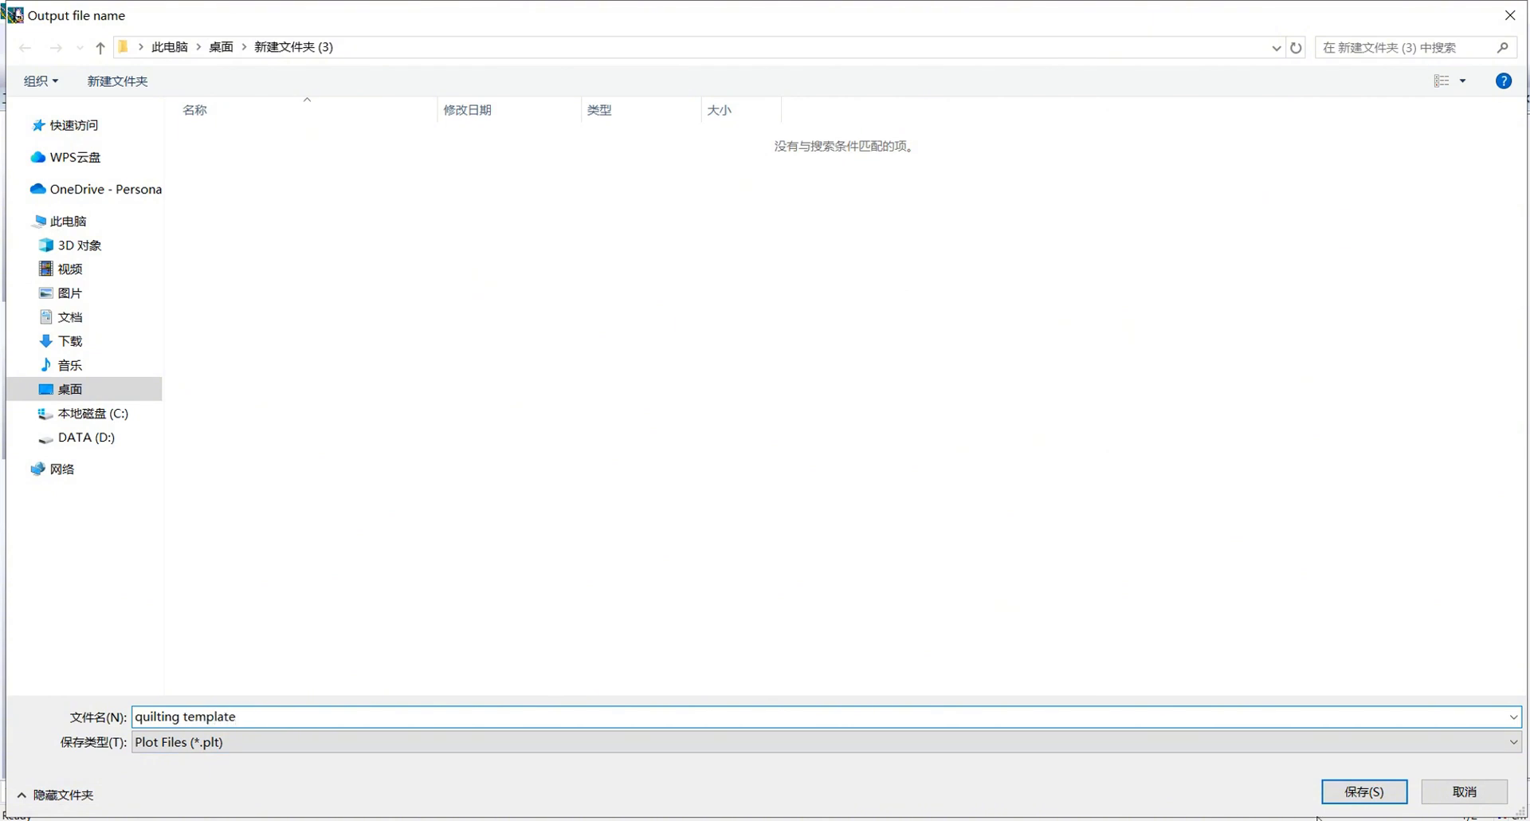
click(1359, 791)
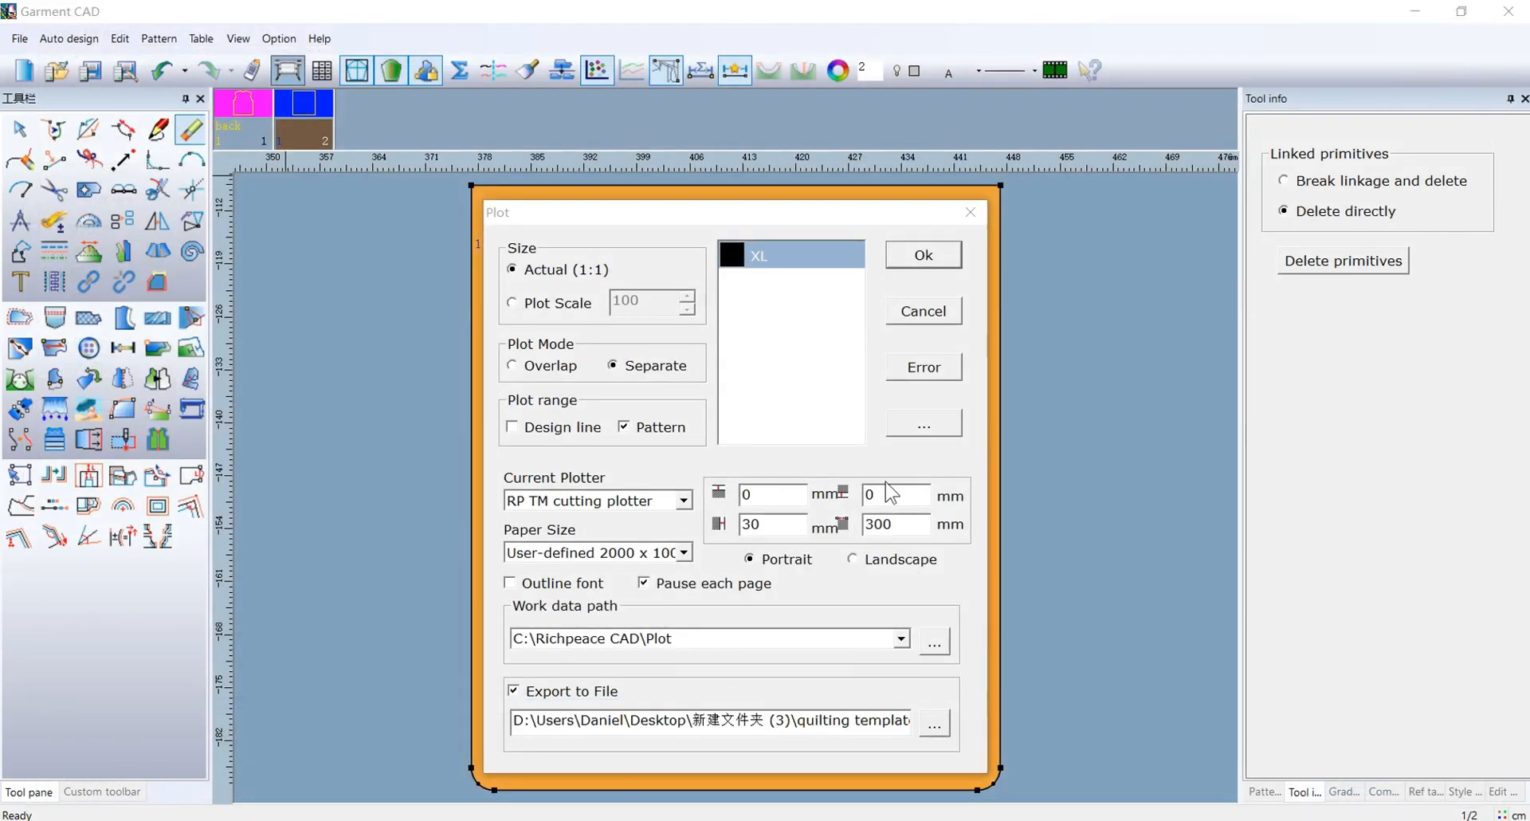
click(926, 254)
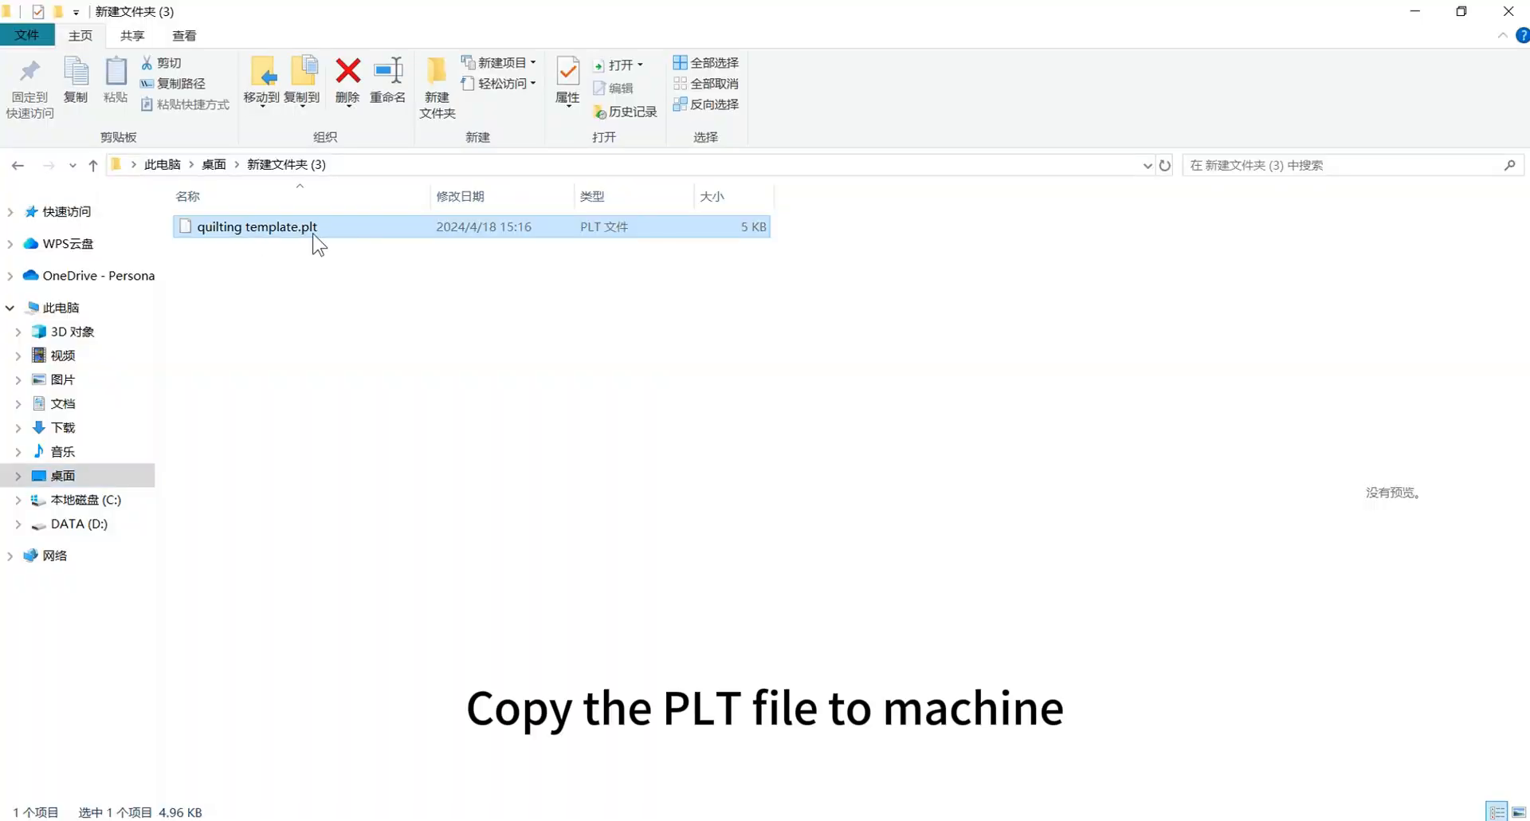